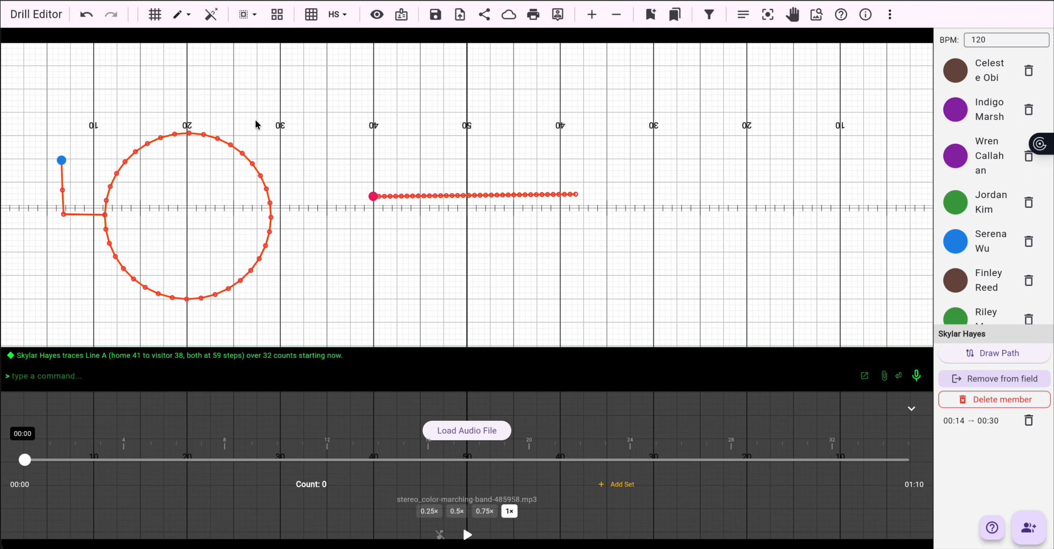
Step: Select the blue and red performers in turn to inspect their existing path segments
left_click(61, 160)
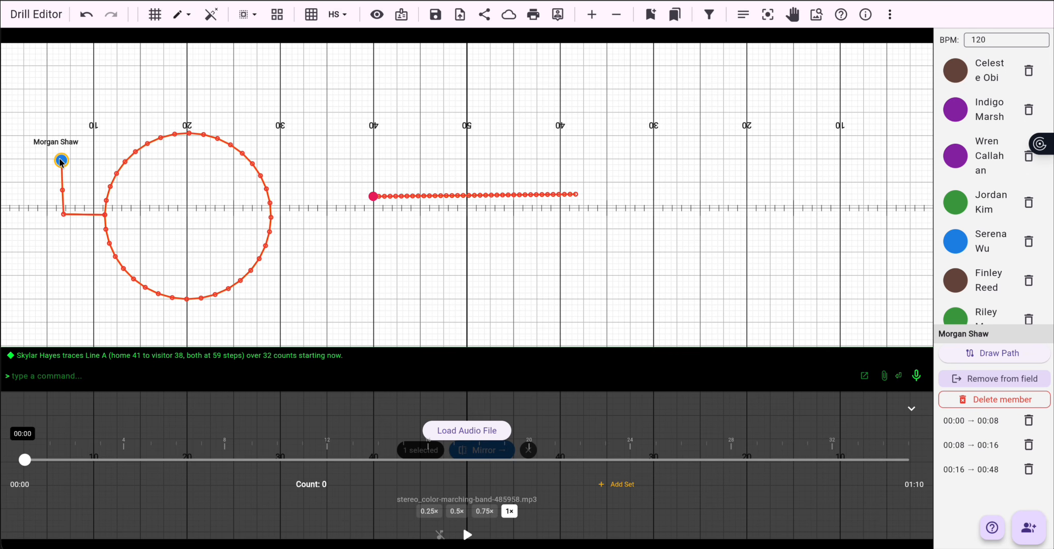
left_click(373, 198)
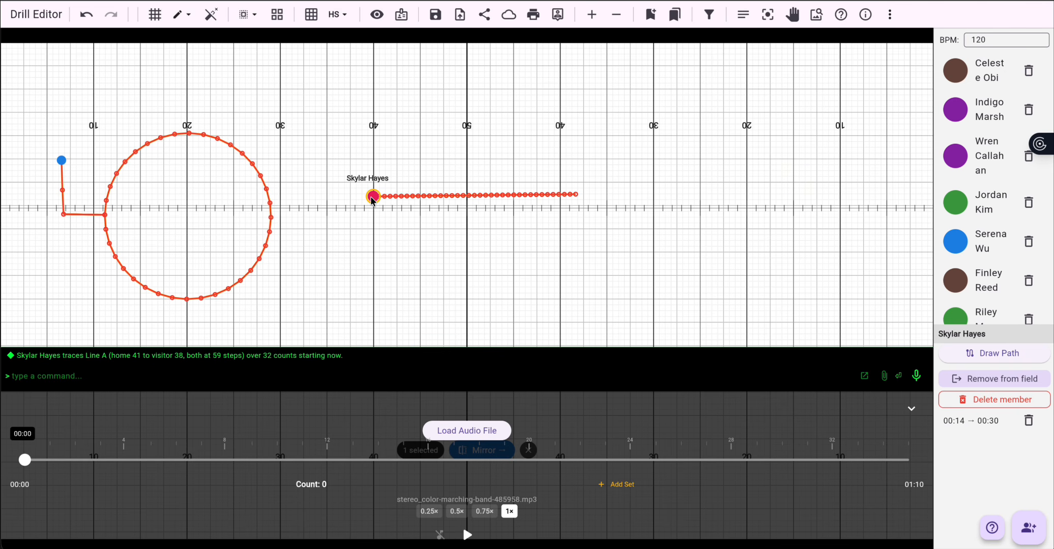
left_click(61, 161)
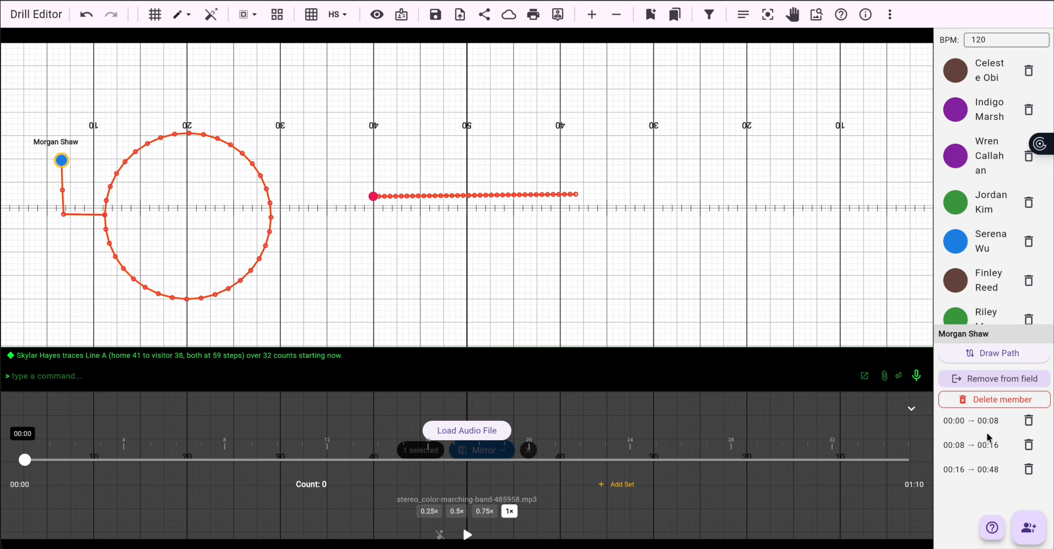
left_click(950, 422)
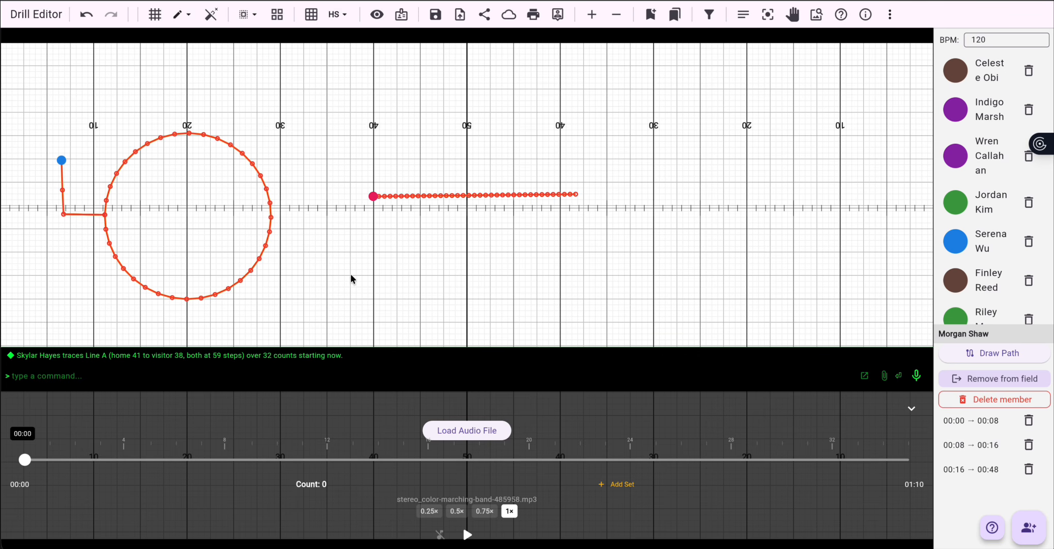
left_click(63, 190)
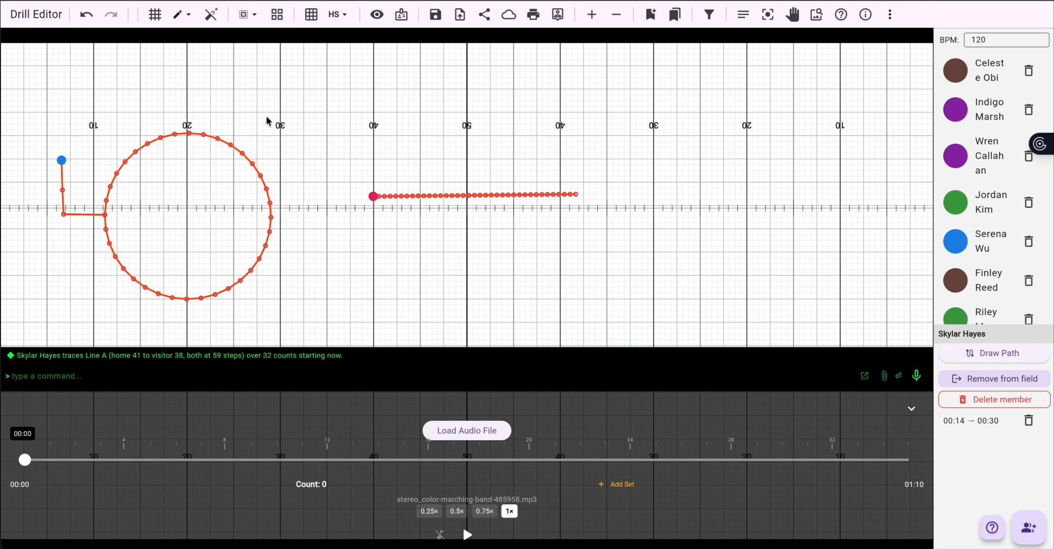
Step: Delete the red performer's 00:14 → 00:30 path segment along the straight line
left_click(375, 196)
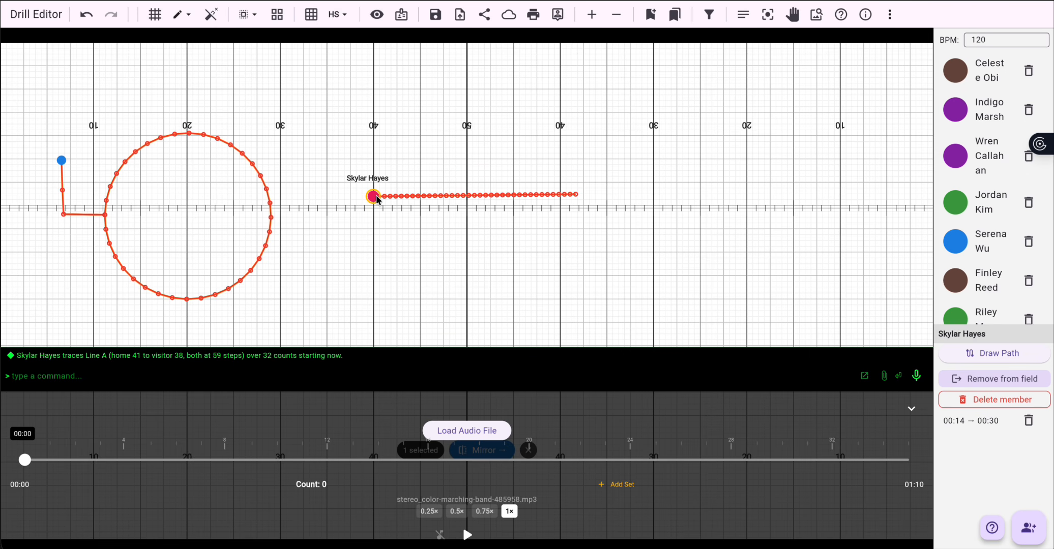
left_click(1033, 425)
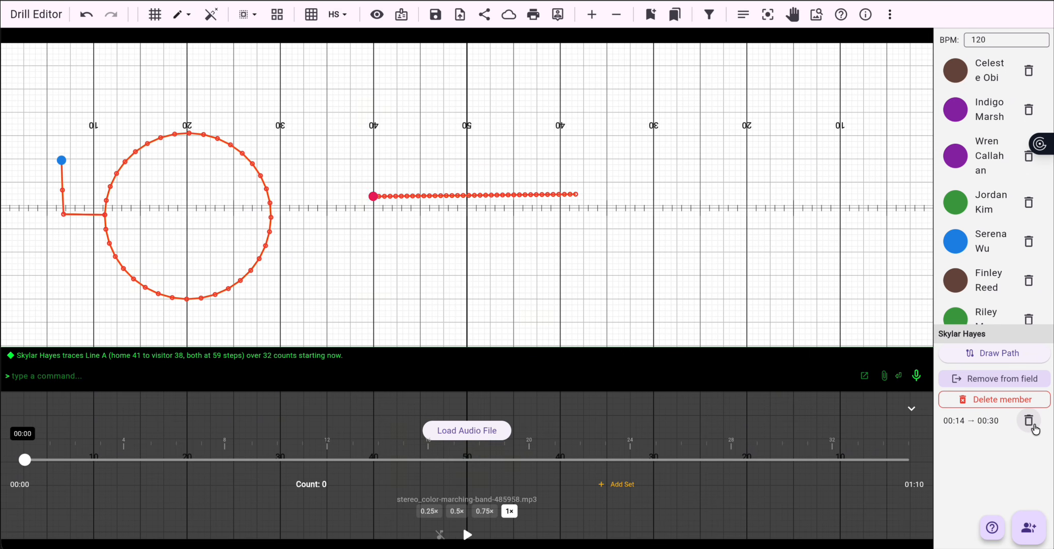
left_click(1032, 426)
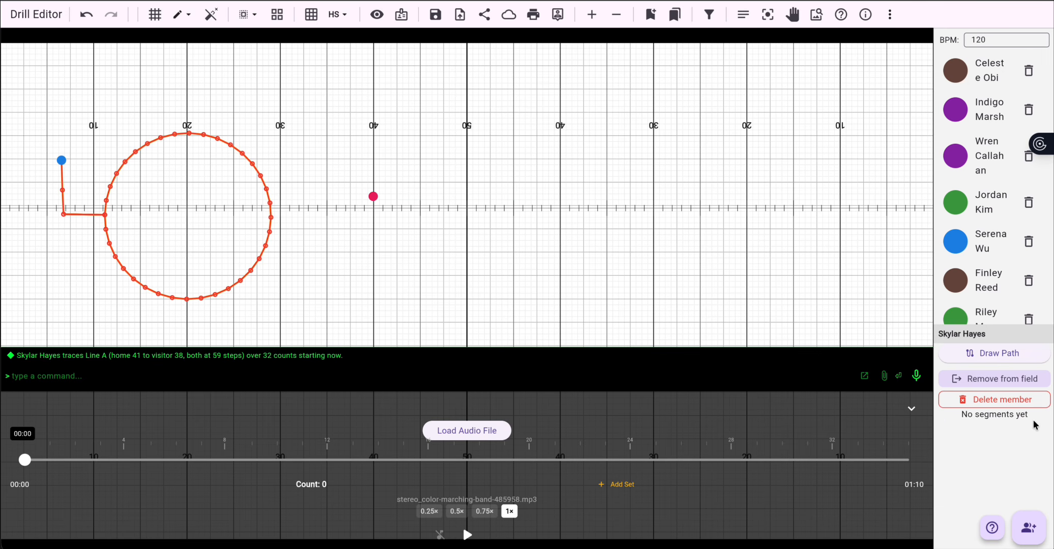
Step: Delete all three of the blue performer's path segments, including the circle
left_click(61, 160)
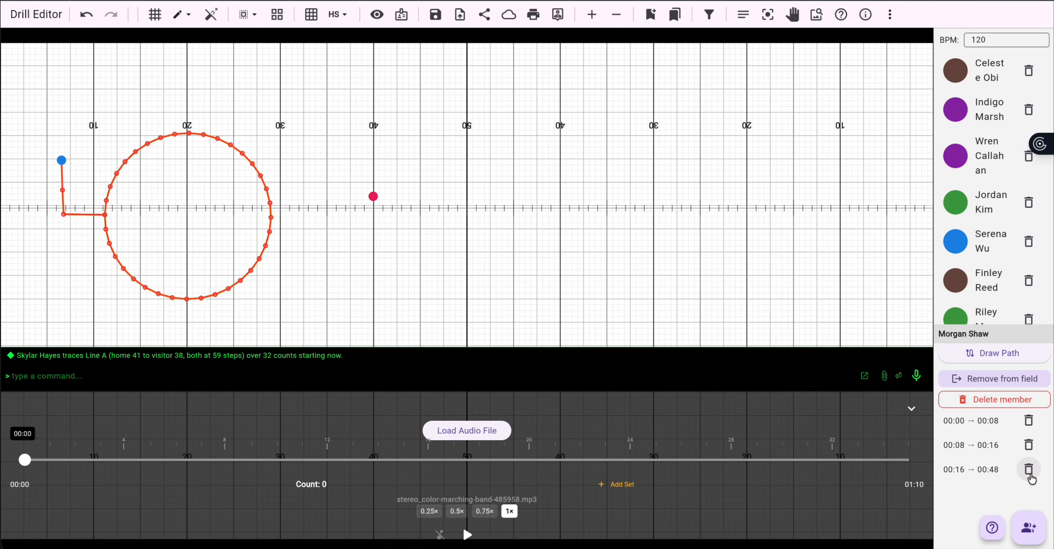
left_click(1028, 469)
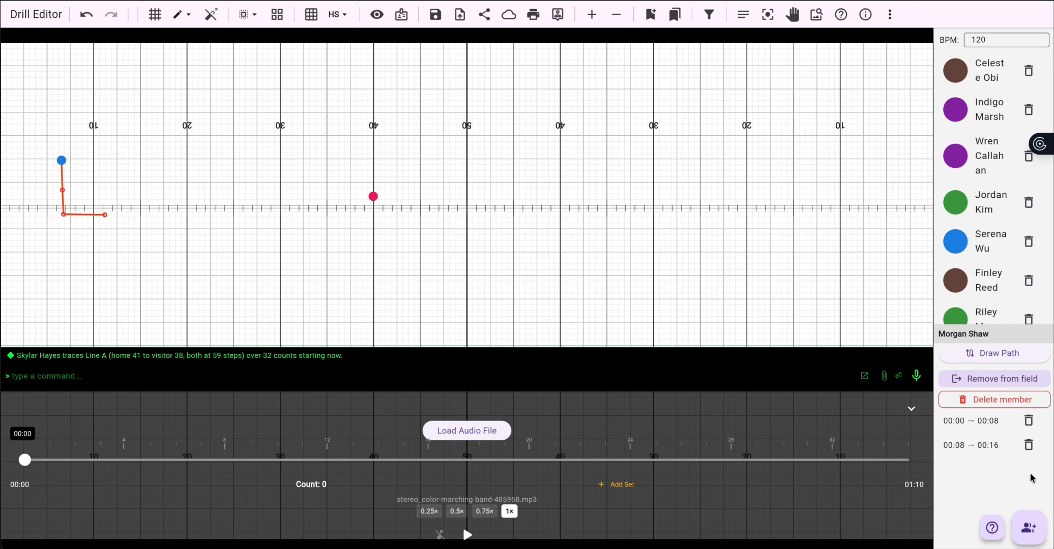
left_click(1029, 447)
left_click(1028, 420)
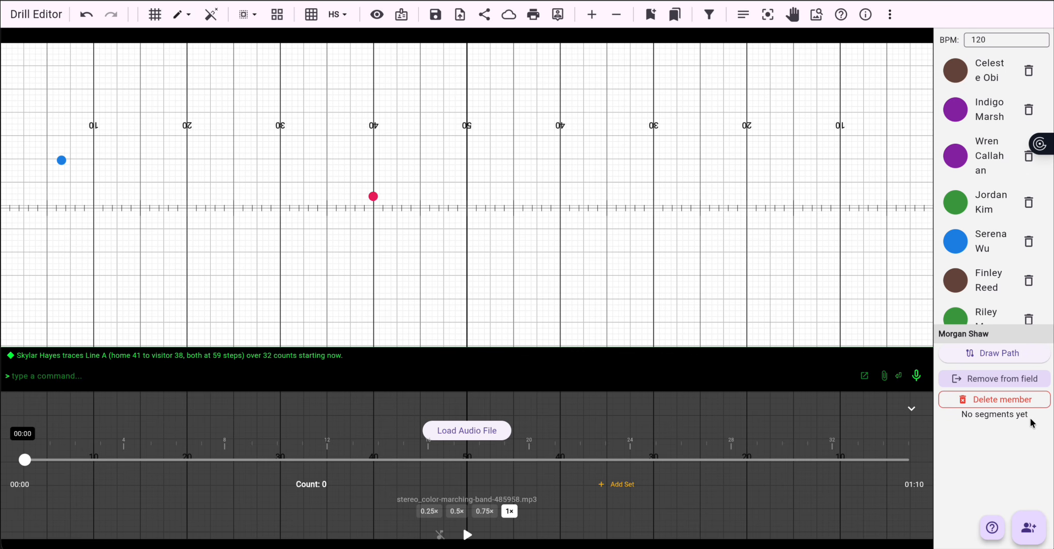
Step: Draw a new path for the blue performer down to the back hash, timed from 00:00 to 00:08
mouse_move(24, 459)
left_mouse_down()
mouse_move(84, 464)
mouse_move(33, 461)
left_mouse_up()
left_click(998, 360)
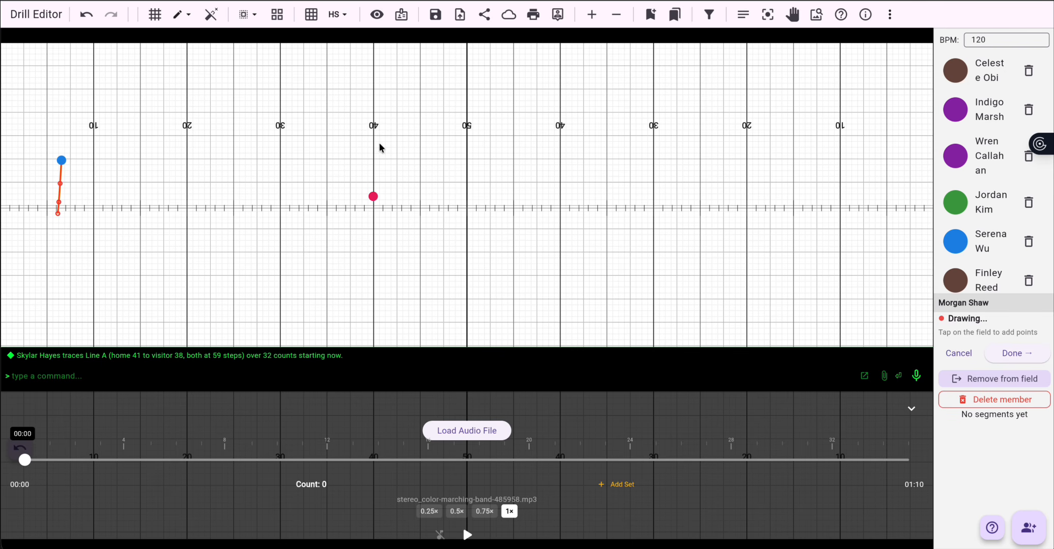
left_click(1016, 354)
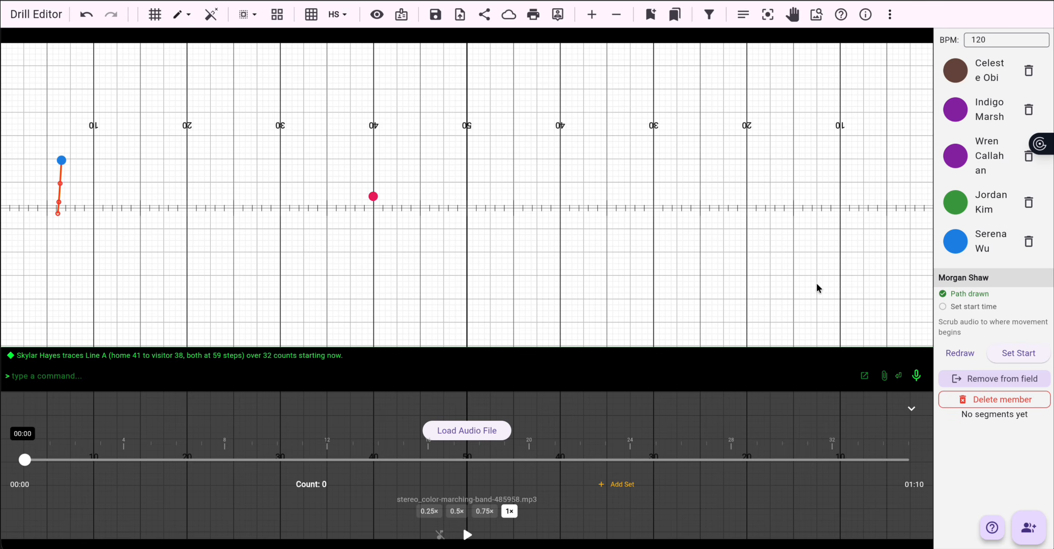
left_click(1027, 361)
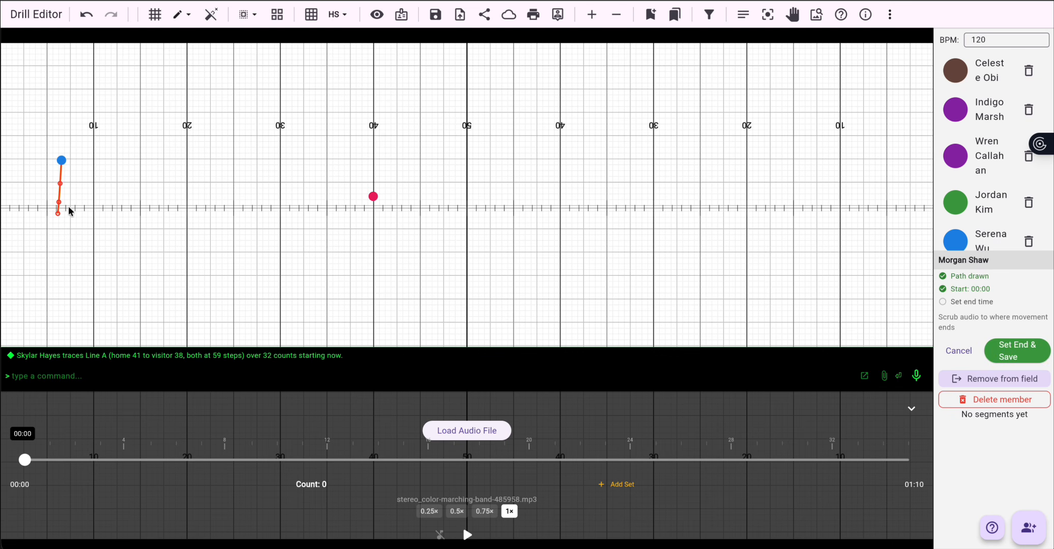
left_click_drag(24, 461, 130, 465)
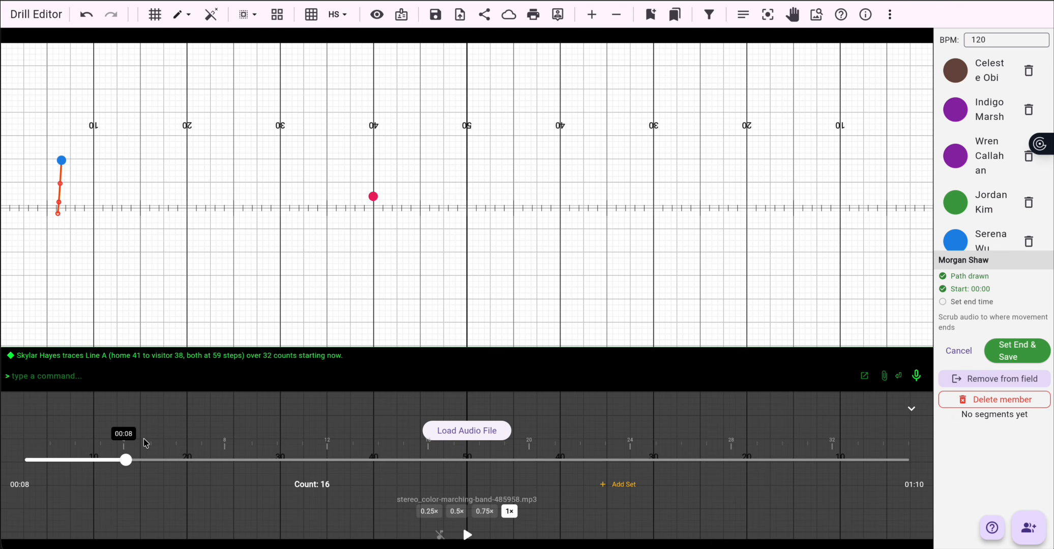
left_click(1014, 352)
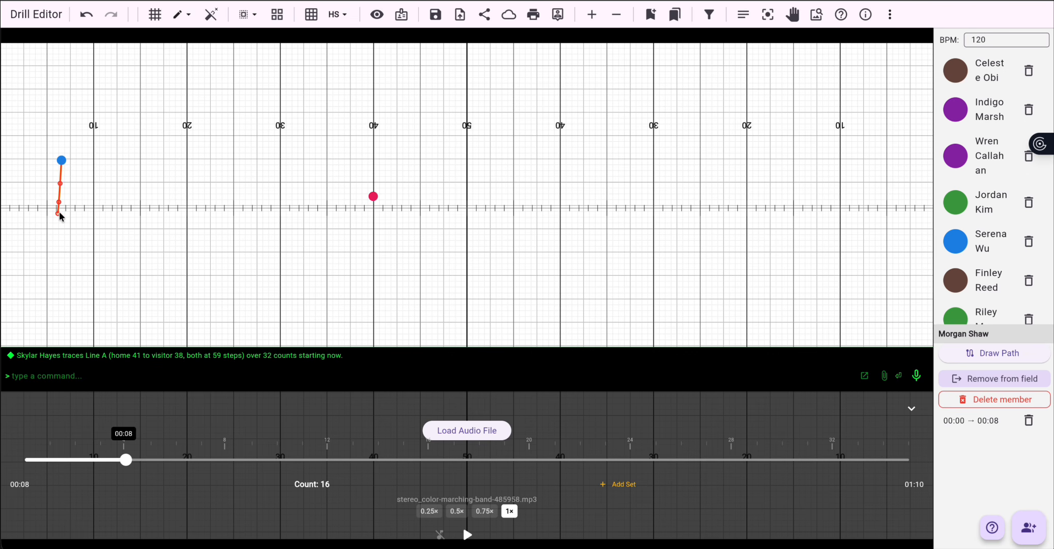
Step: Play back the blue performer's new move from the start to review it
left_click_drag(127, 462, 24, 460)
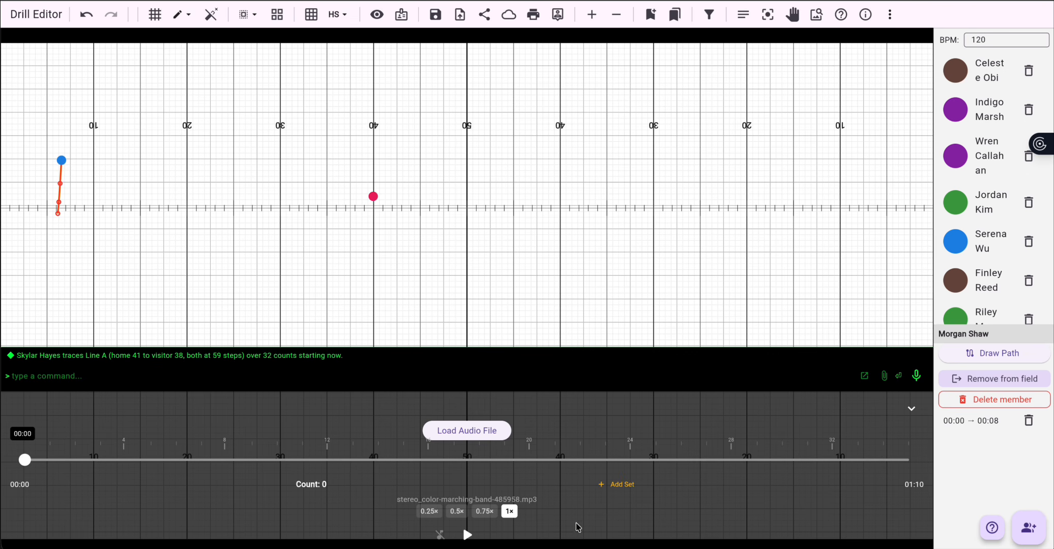
left_click(468, 535)
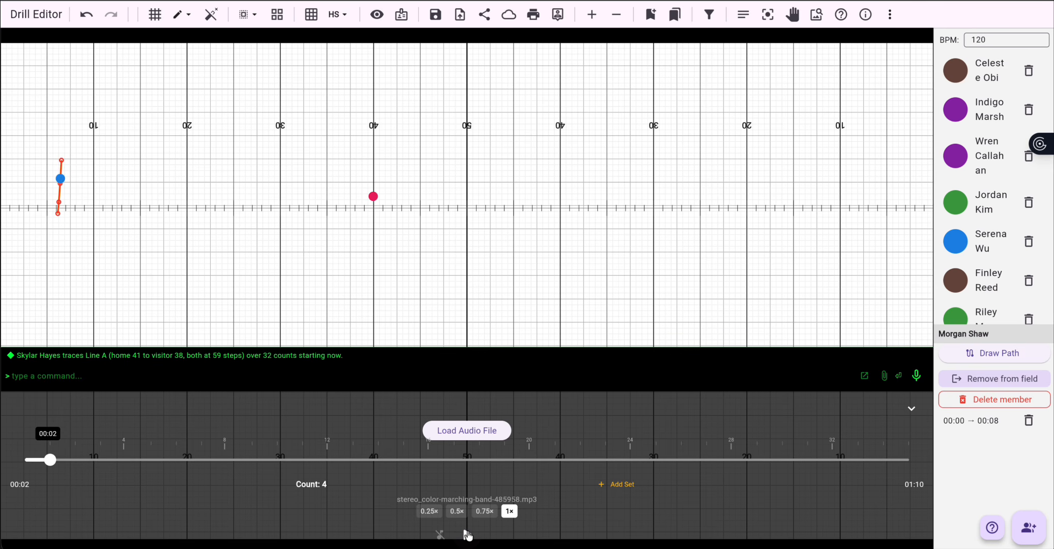
left_click(467, 535)
left_click_drag(50, 460, 127, 463)
left_click(58, 214)
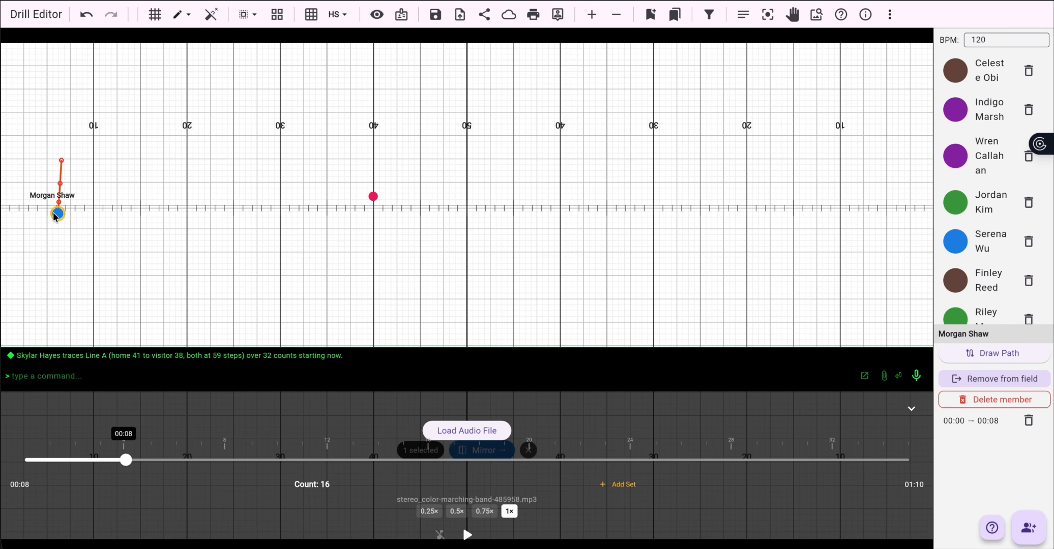
left_click(273, 296)
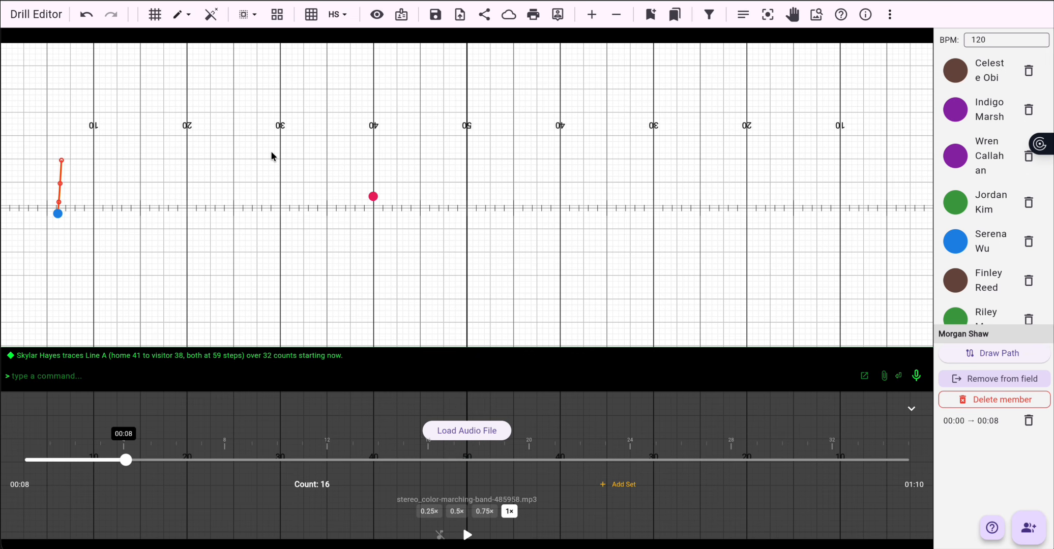
Step: Draw a circle about 10 yards in radius centered near the side 1 19-yard line, then leave the shape tool
left_click(192, 20)
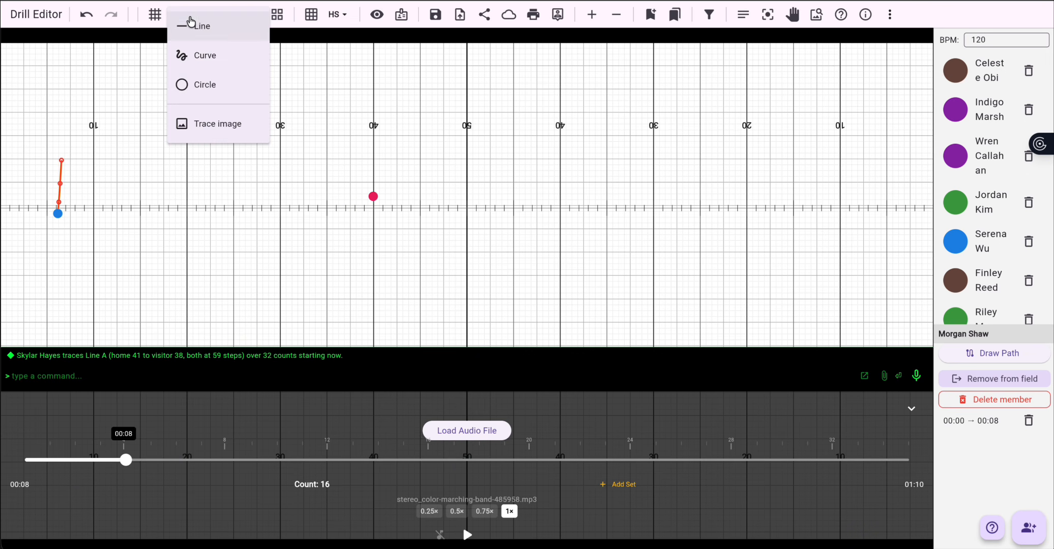
left_click(206, 95)
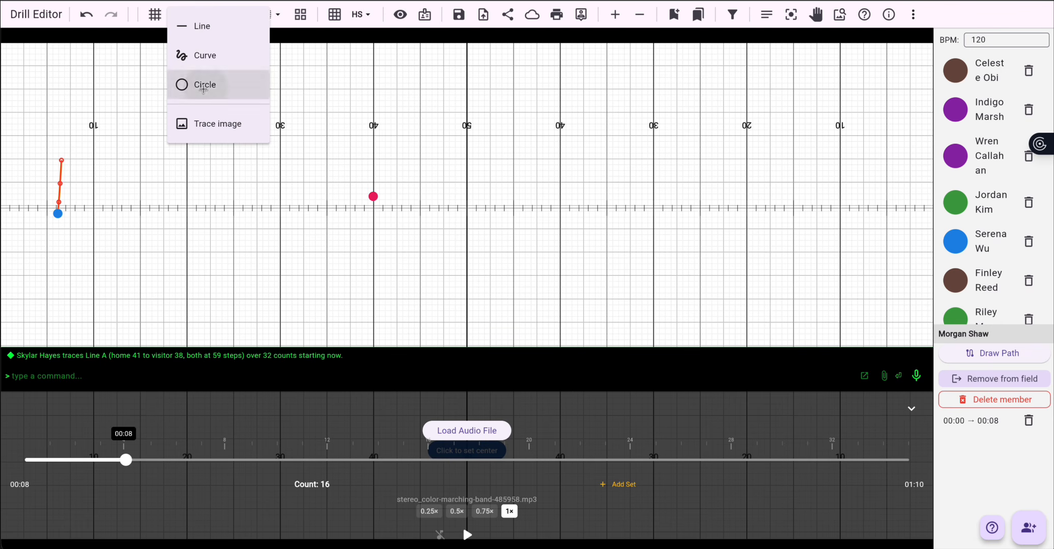
left_click(175, 225)
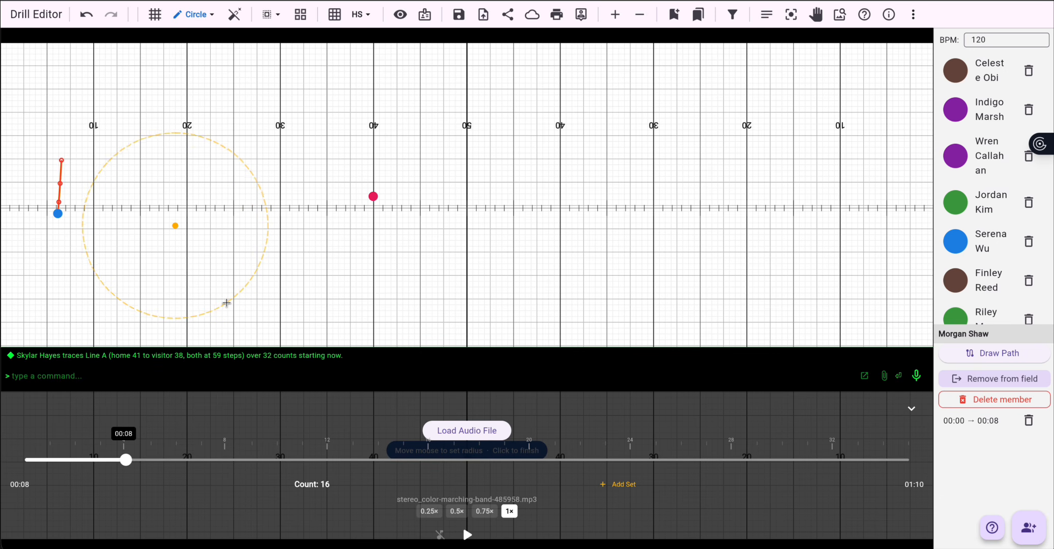
left_click(226, 303)
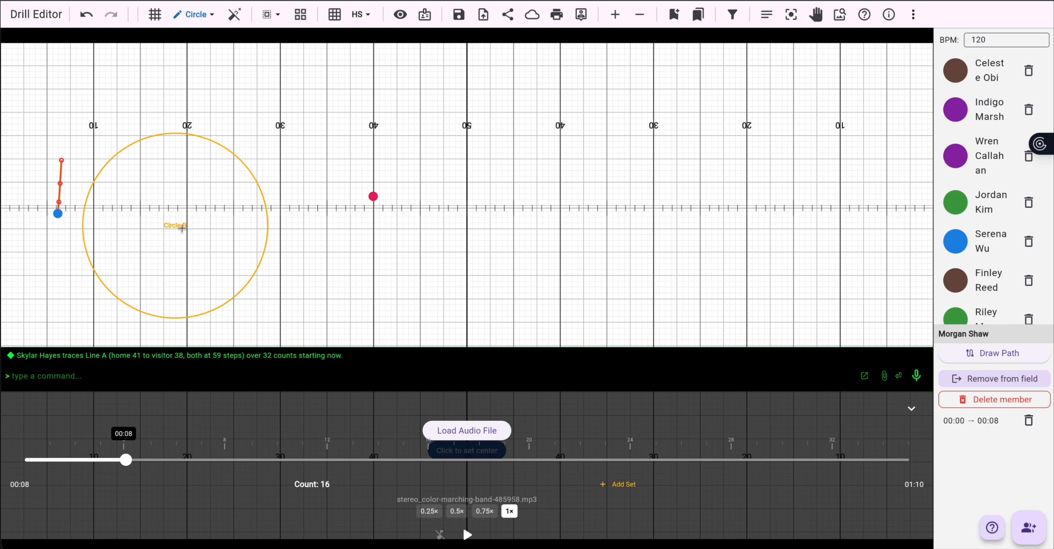
left_click(194, 14)
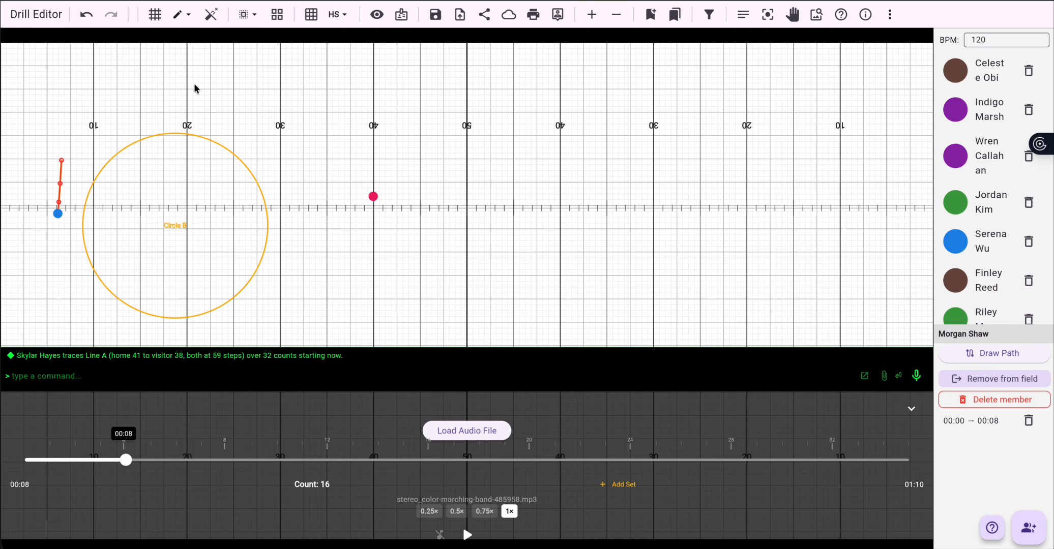
Step: Enter a command sending the blue performer to reach the edge of Circle B in 16 counts
left_click(114, 376)
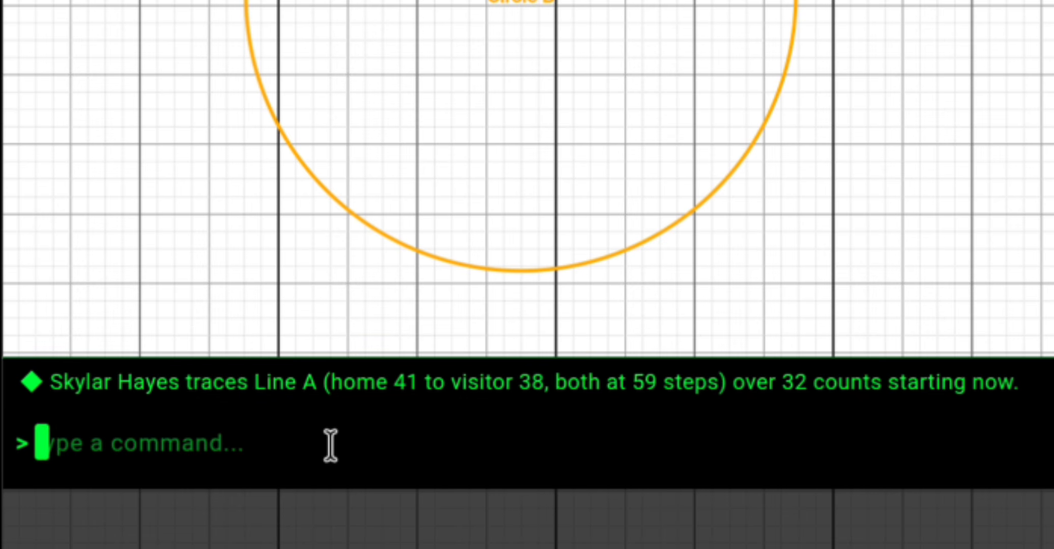
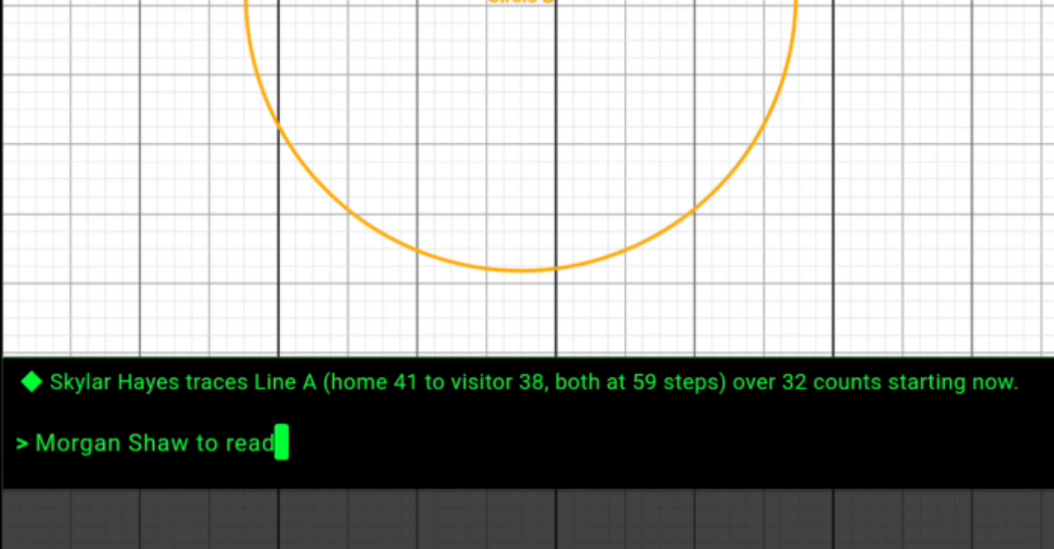
type("ch edge of Circle. B in")
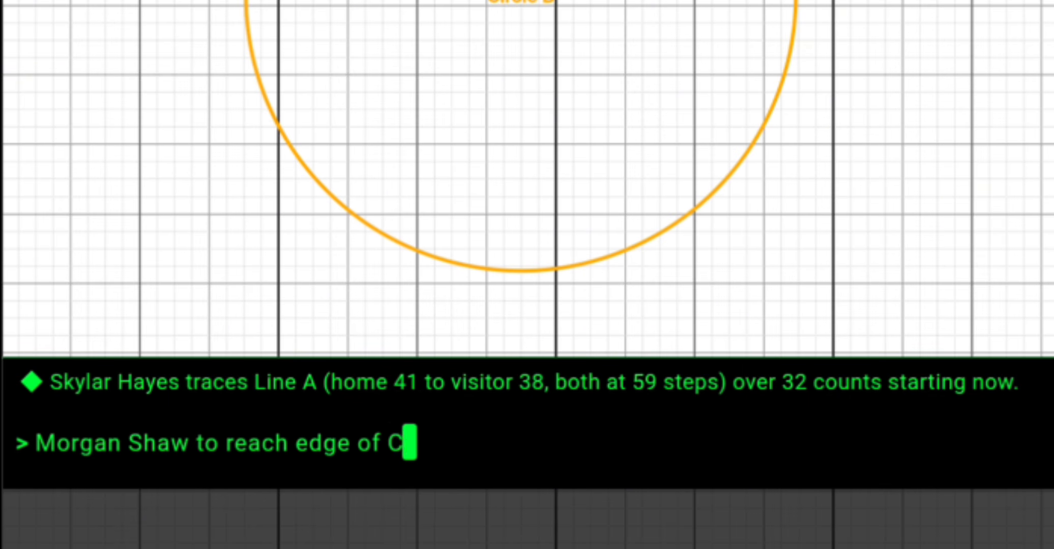
type(" 16 counts")
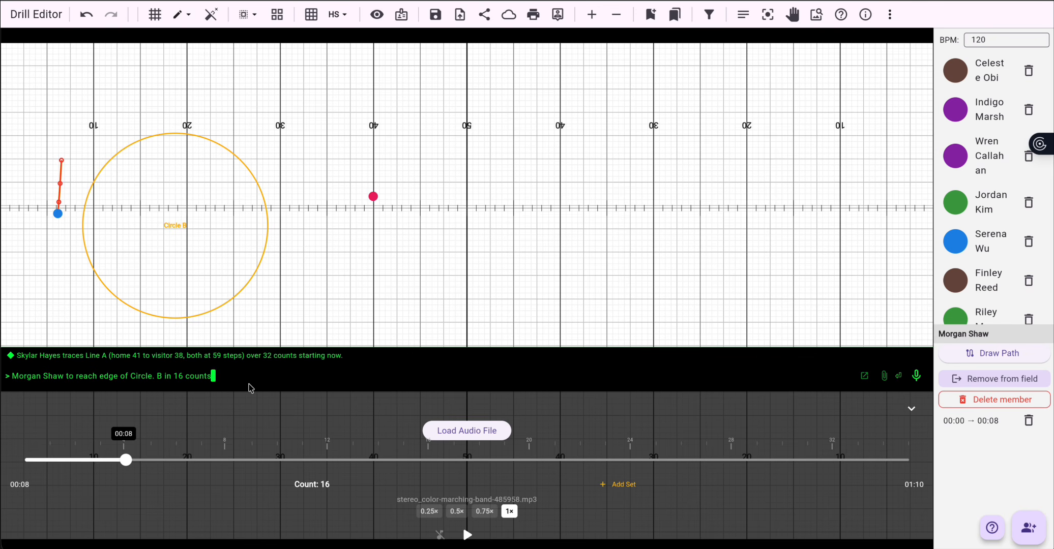
key("Return")
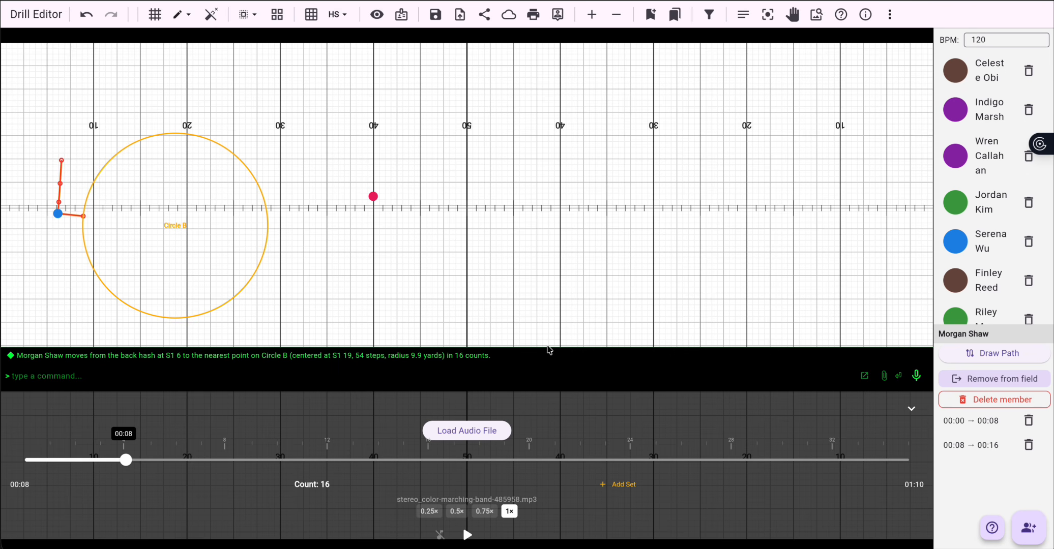
Step: Play back and scrub the timeline to 00:16 to review the move to the circle's edge
left_click(467, 535)
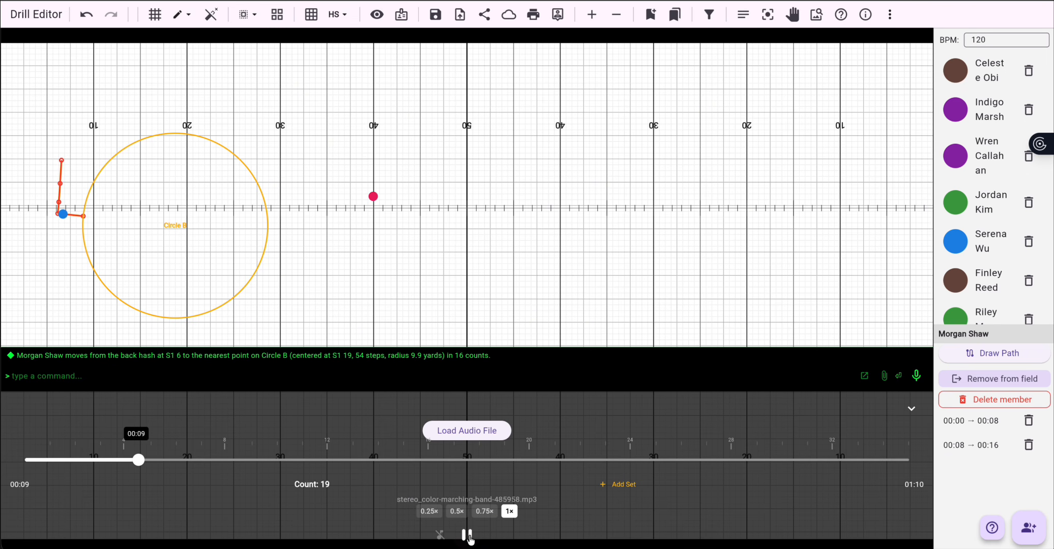
left_click(468, 535)
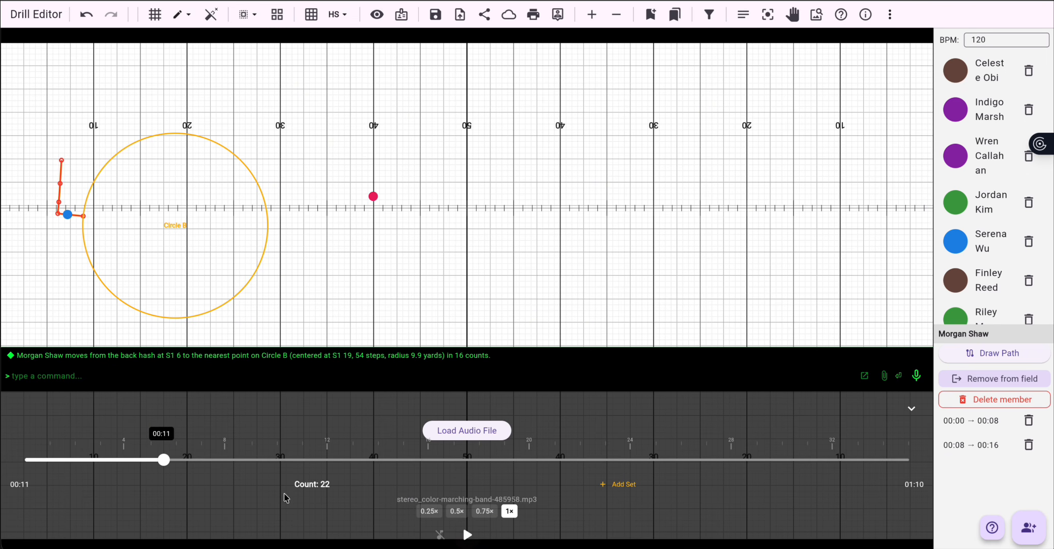
left_click_drag(165, 460, 232, 467)
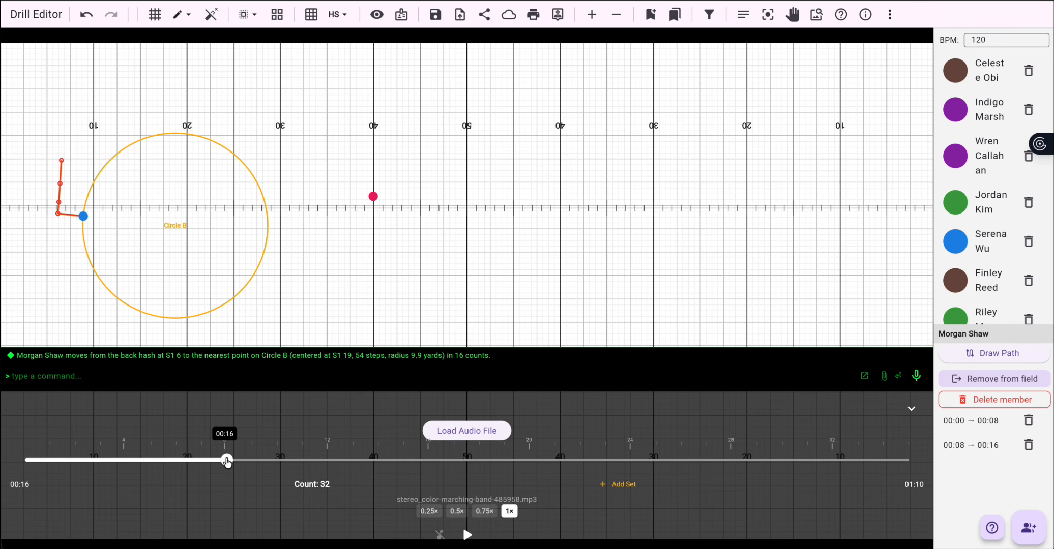
Step: Enter a command making the blue performer trace Circle B in a clockwise direction in 64 counts
left_click(225, 374)
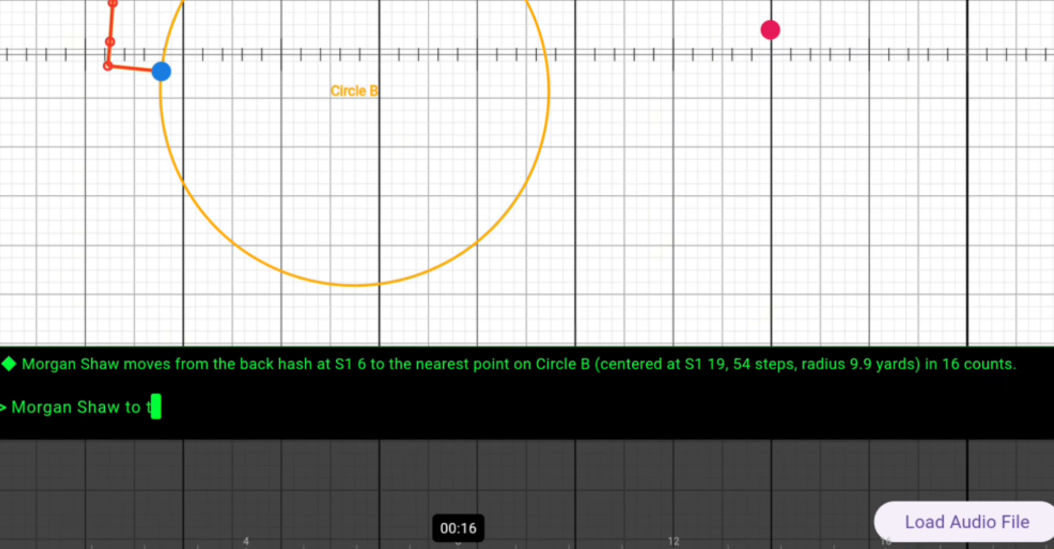
type("trace A")
key("BackSpace")
type("Circle B ")
type("in a clockwis")
type("e direction")
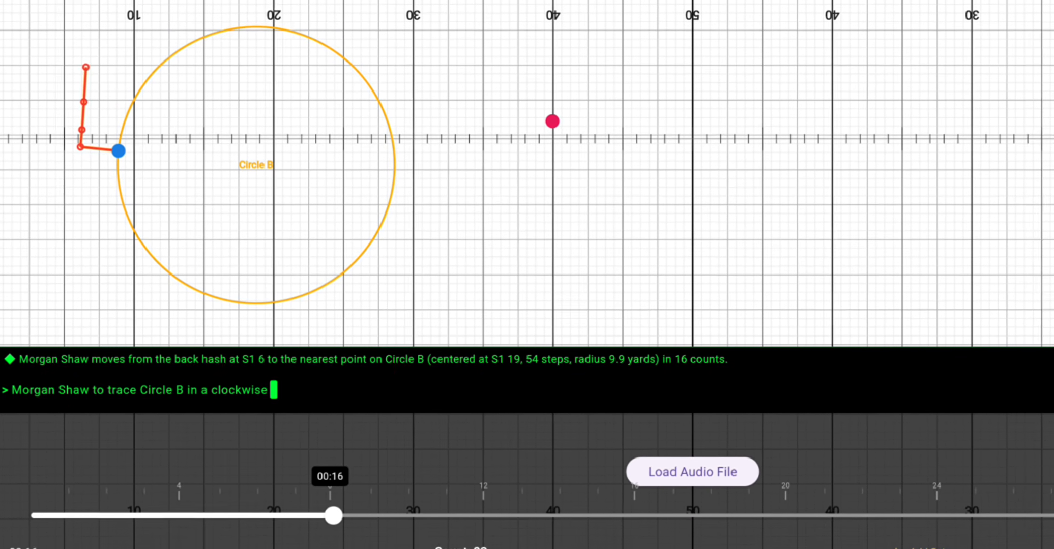
type(" in 64")
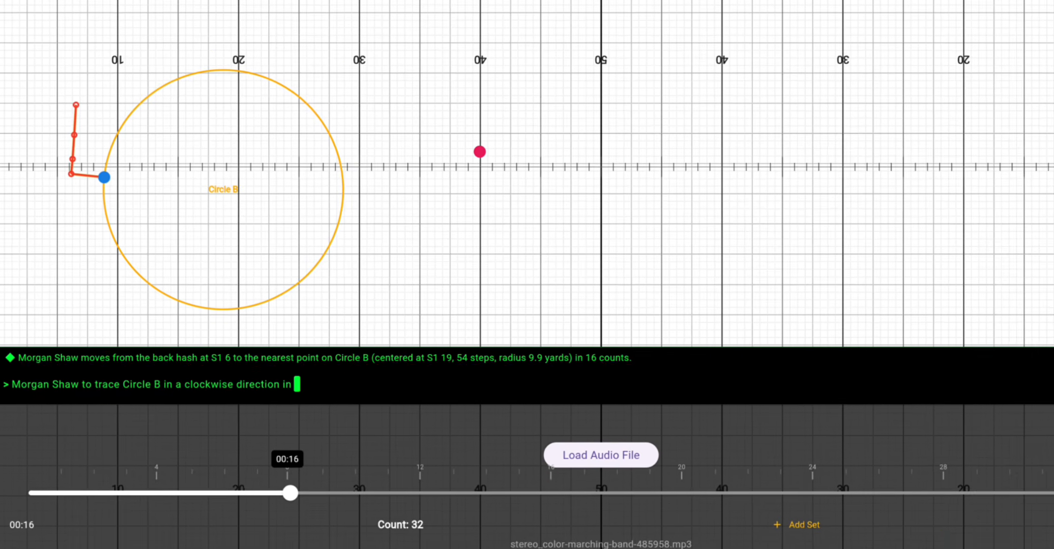
type(" counts")
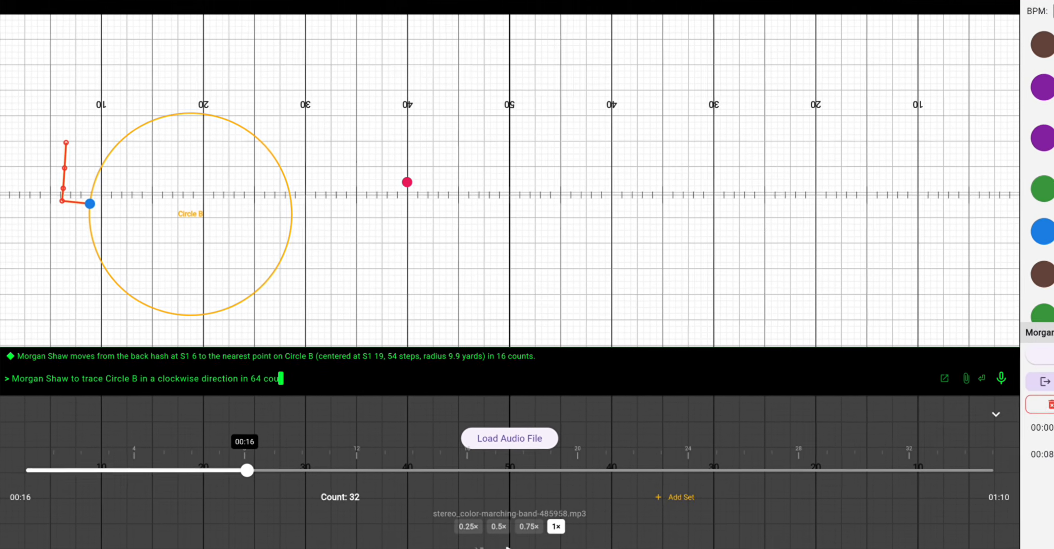
key("Return")
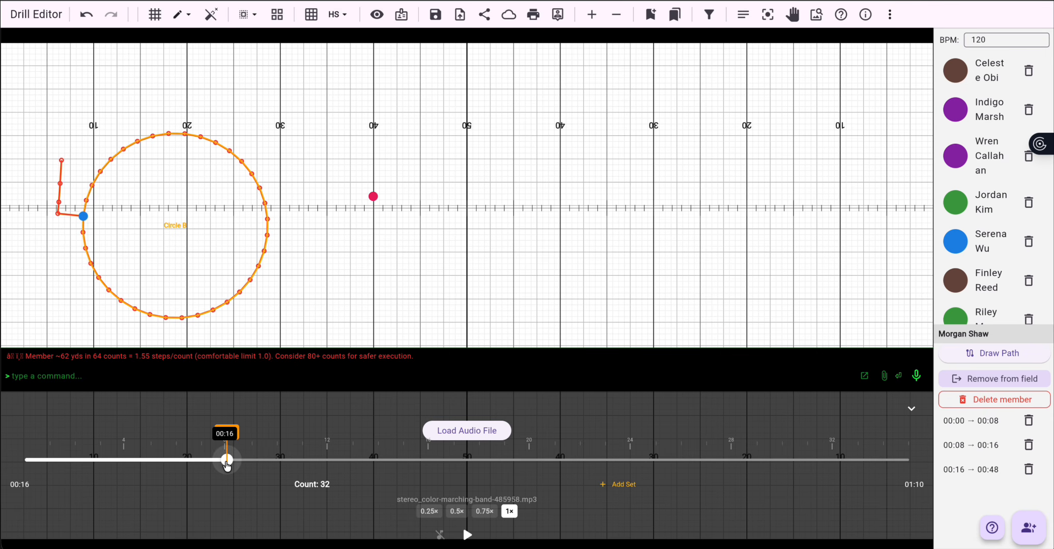
Step: Move the Set 1 marker back on the timeline to about 00:09
left_click_drag(227, 460, 176, 460)
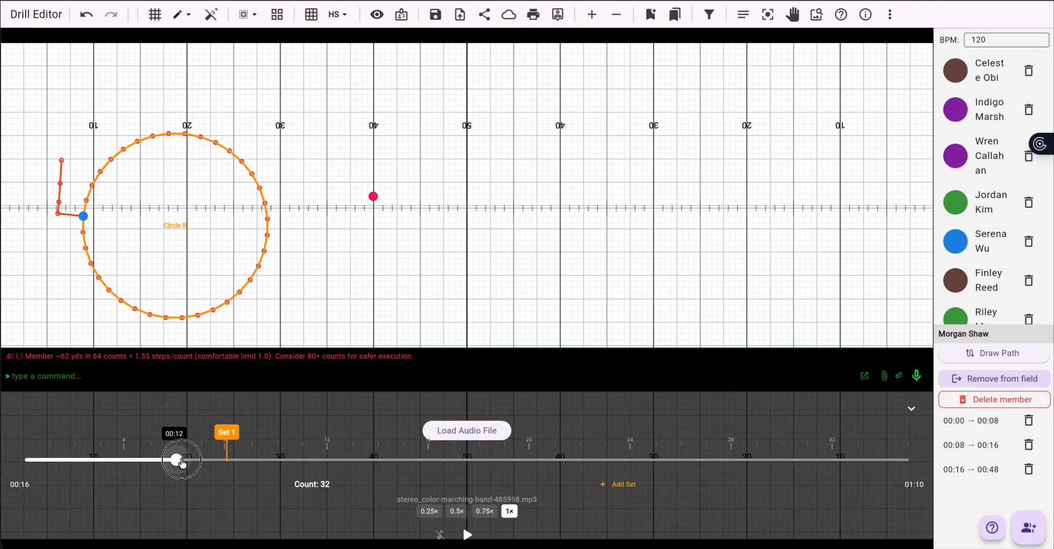
left_click(226, 453)
left_click_drag(227, 453, 157, 441)
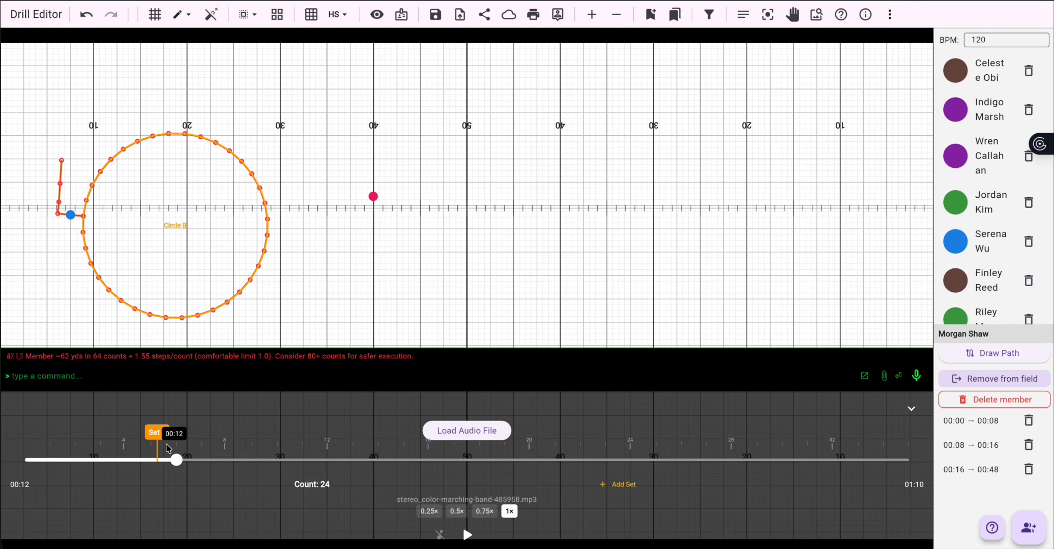
left_click_drag(157, 444, 142, 445)
left_click(138, 457)
left_click(140, 458)
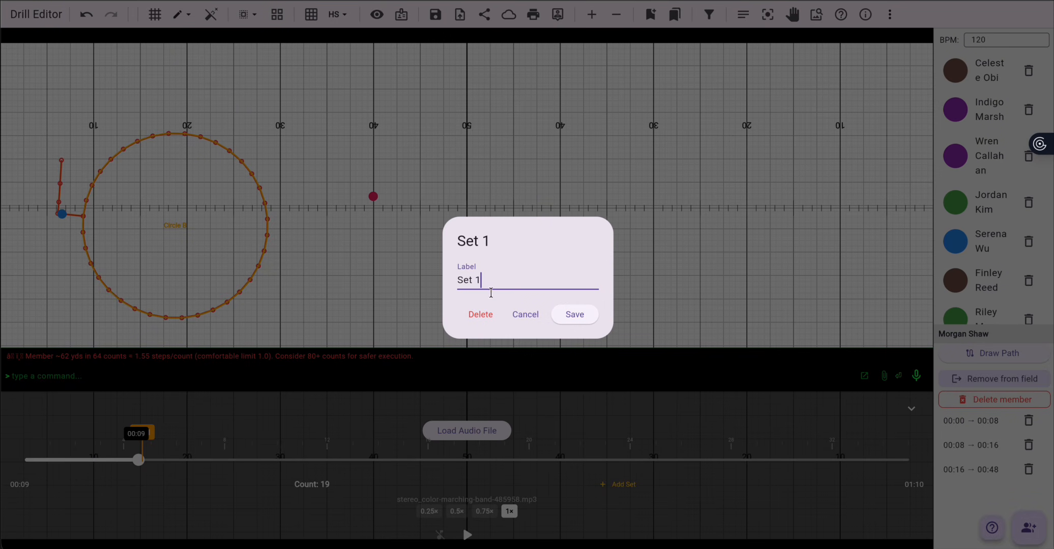
left_click(522, 317)
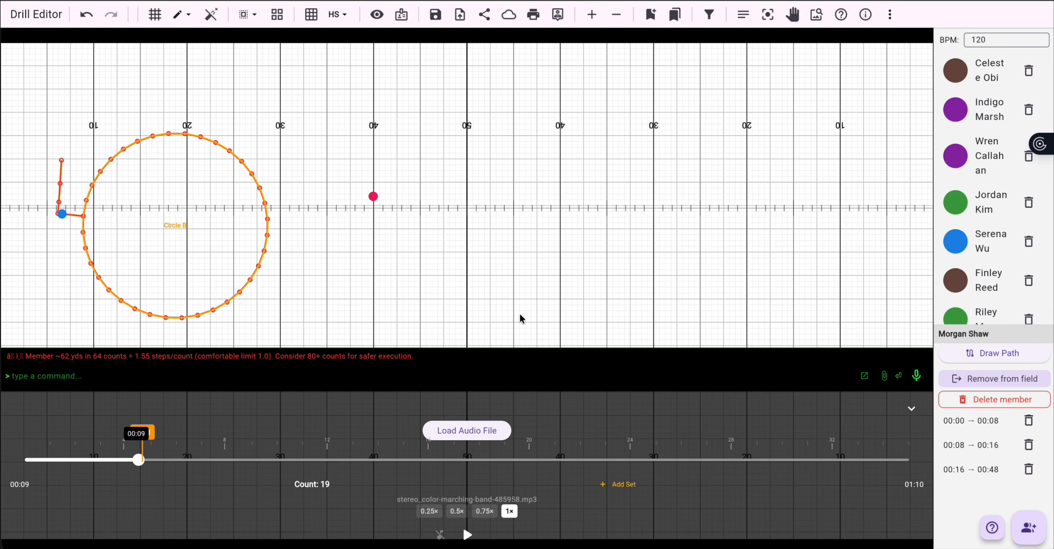
Step: Play back the circle move from around the new set marker to review it
left_click(137, 464)
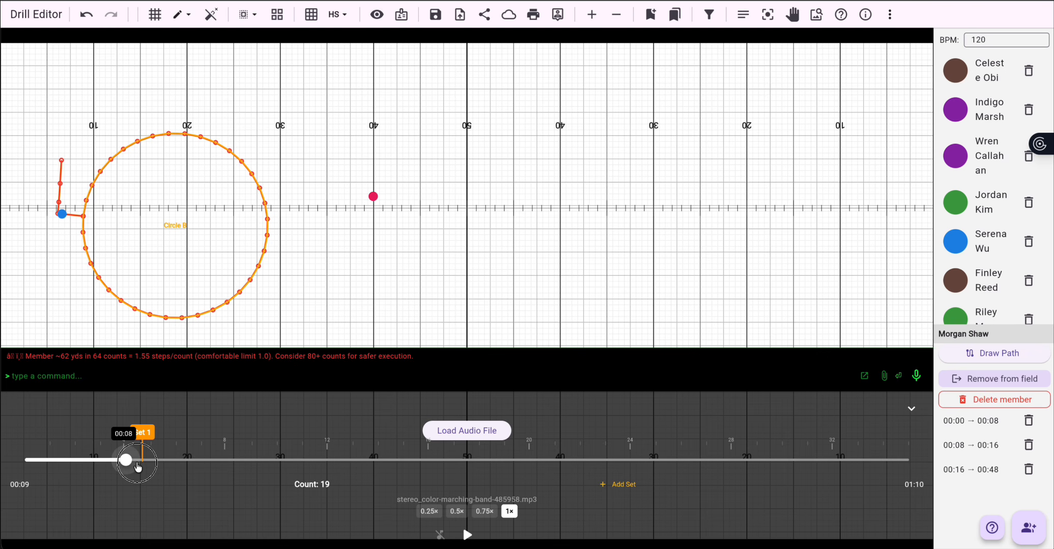
left_click_drag(137, 466, 214, 461)
left_click(467, 534)
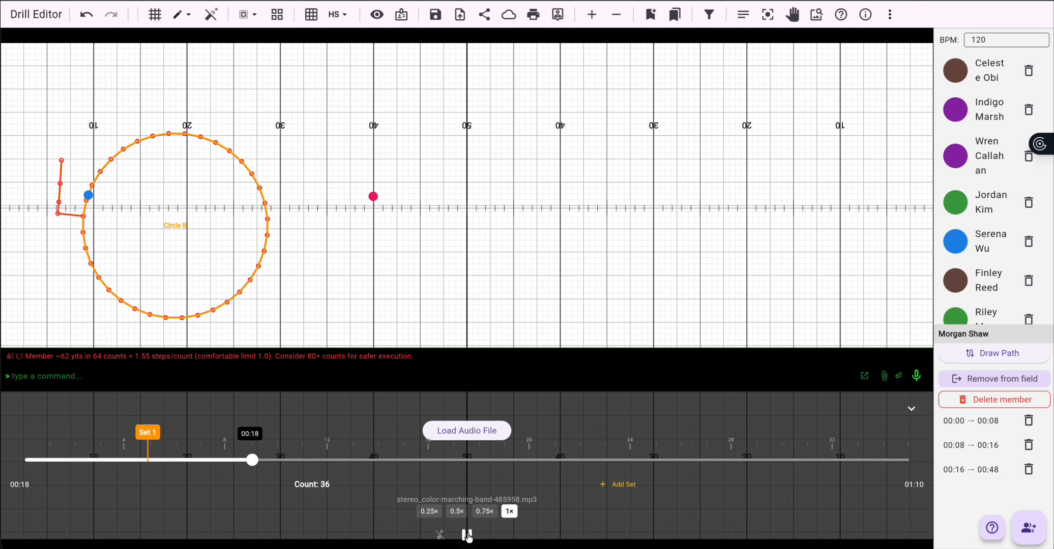
left_click(467, 535)
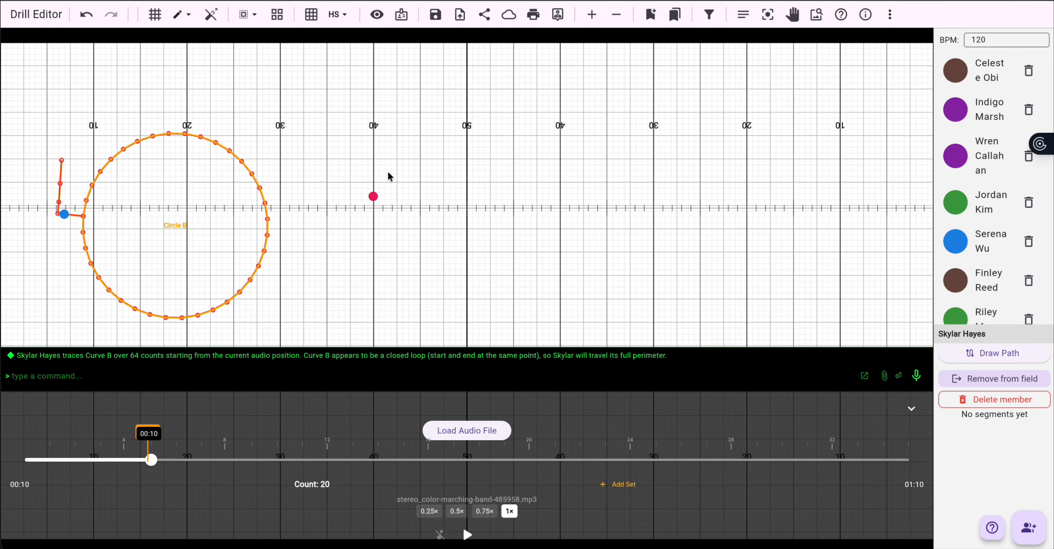
Step: Draw a straight line from the red performer at the side 1 40-yard line to about the side 2 38-yard line
left_click(374, 197)
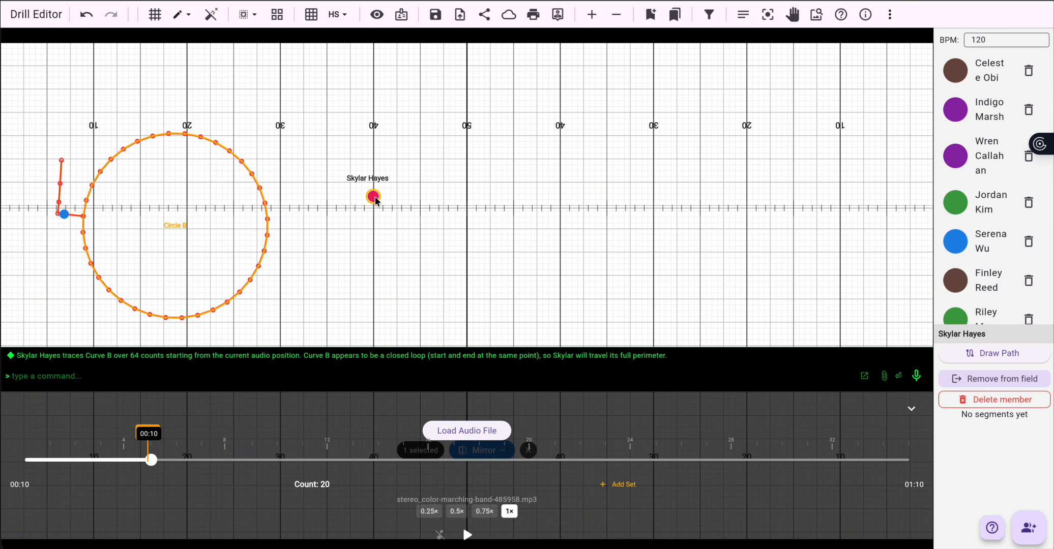
left_click(375, 198)
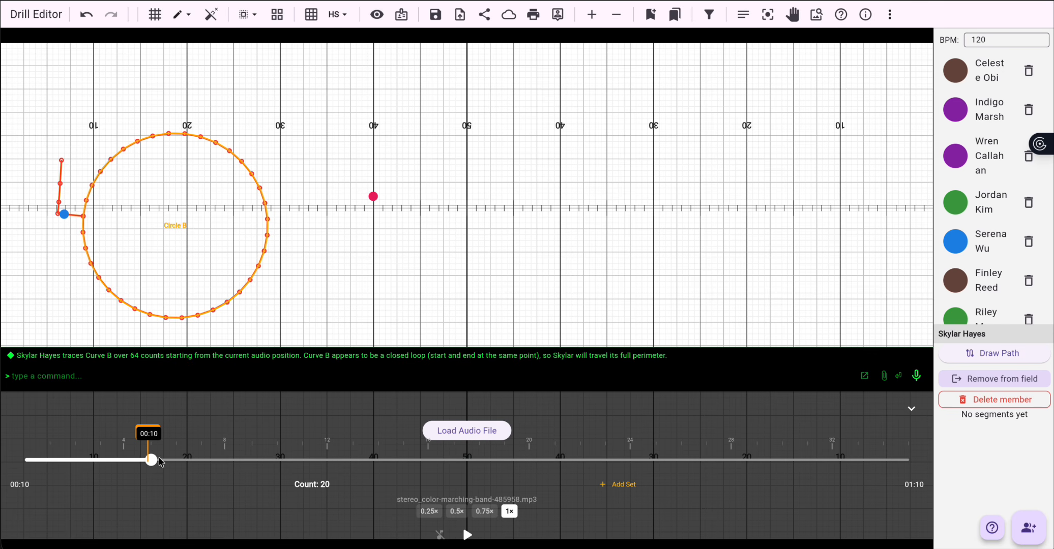
left_click(183, 14)
left_click(191, 26)
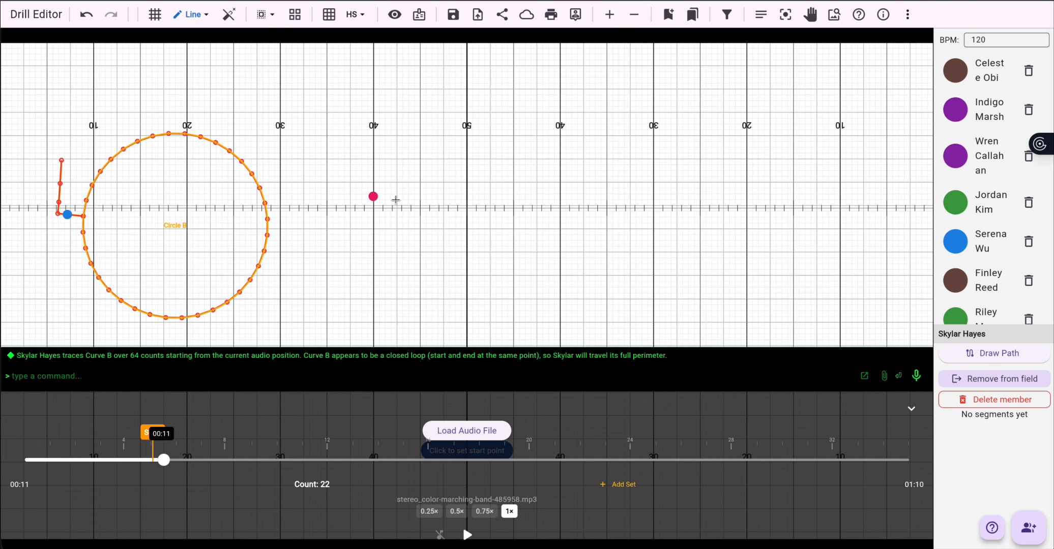
left_click(374, 197)
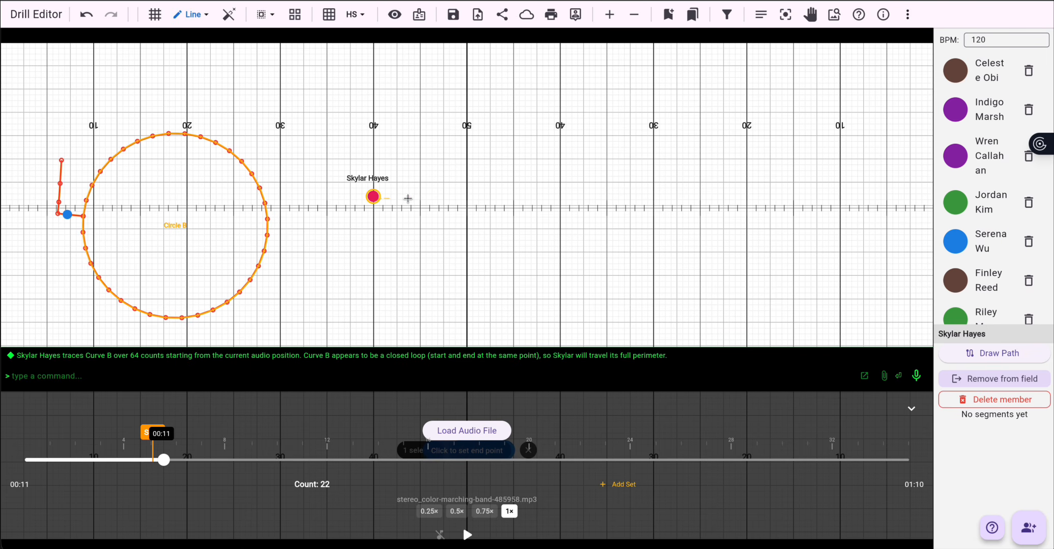
left_click(576, 198)
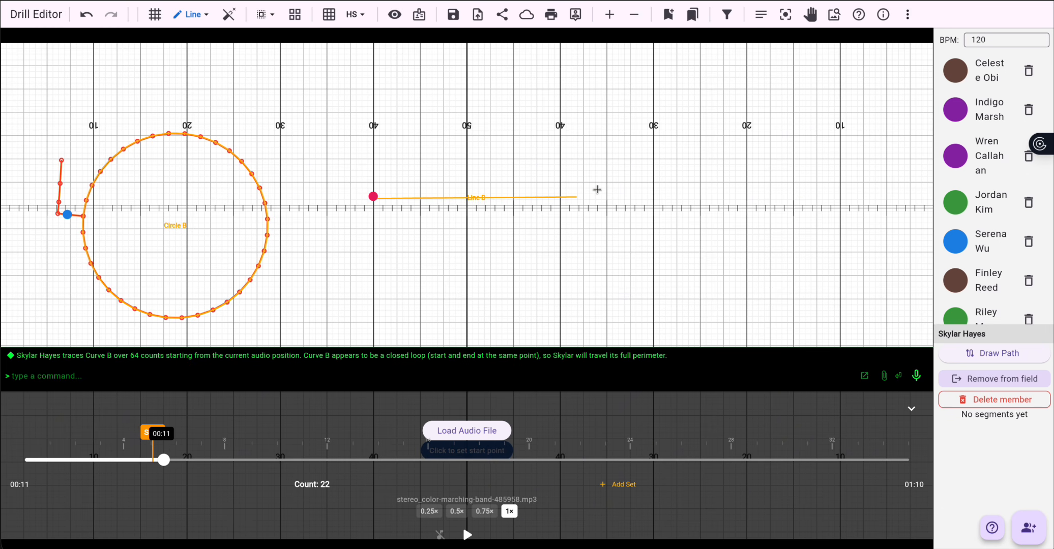
key("Escape")
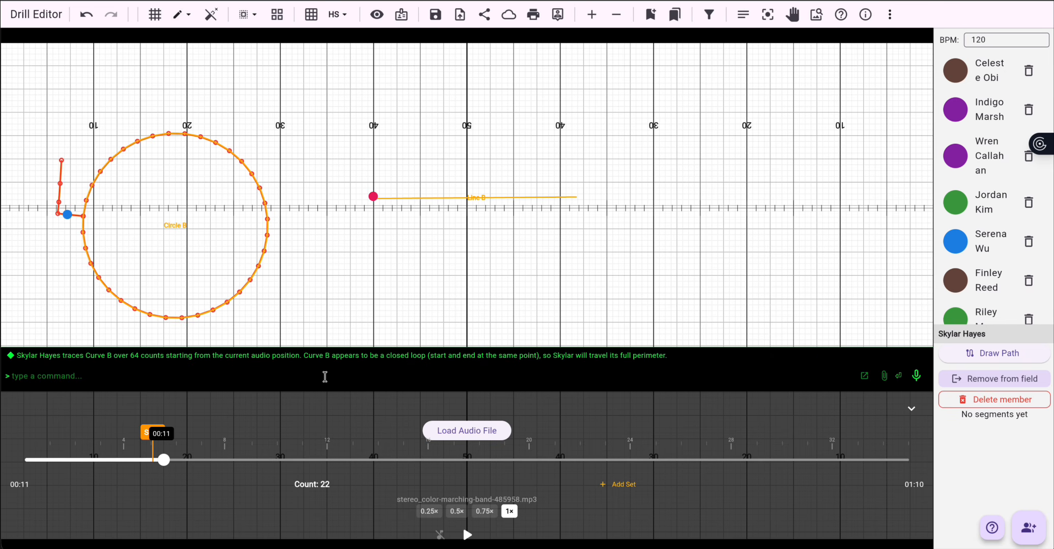
Step: Enter a command making the red performer trace Line B in 32 counts
left_click(240, 374)
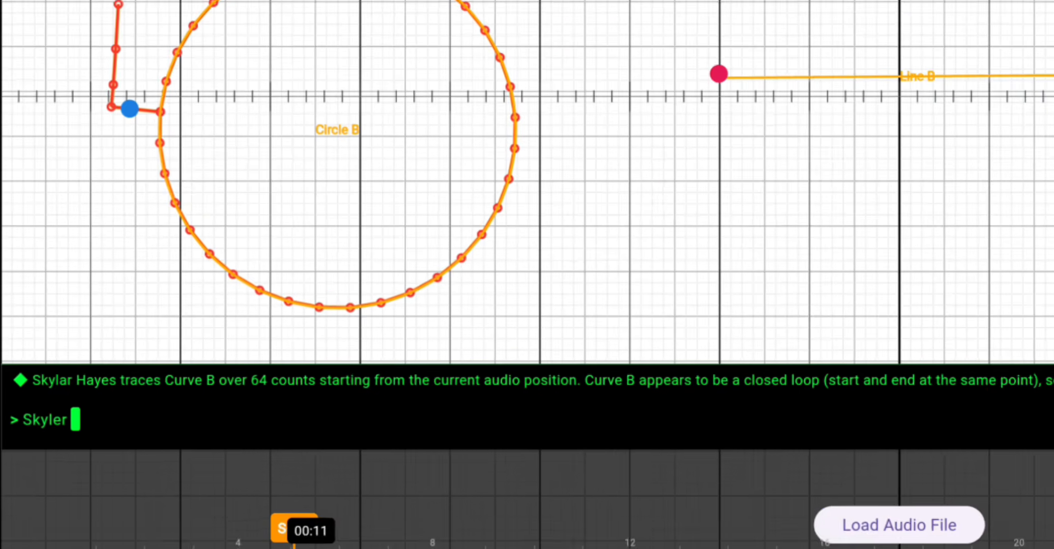
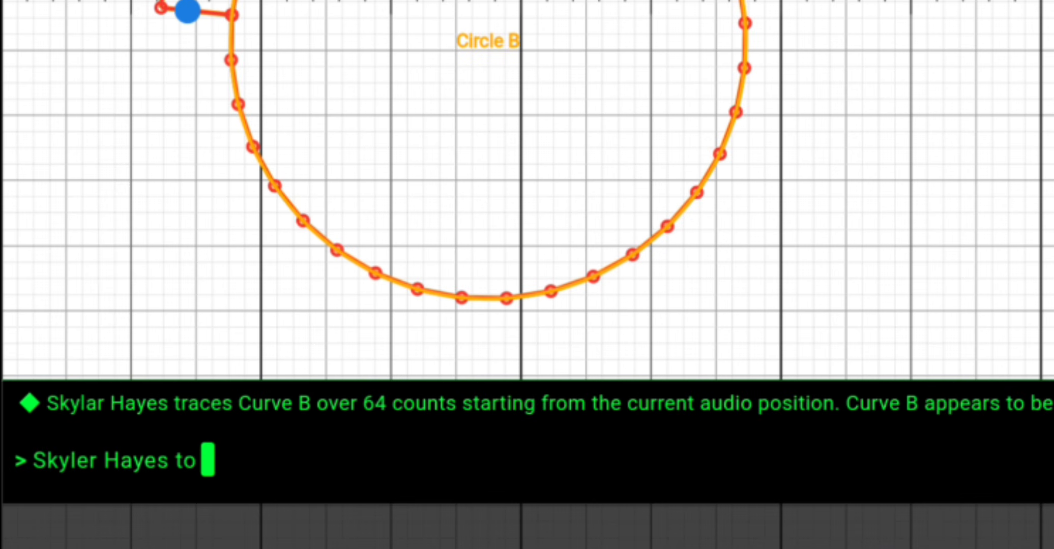
type("trace Curv")
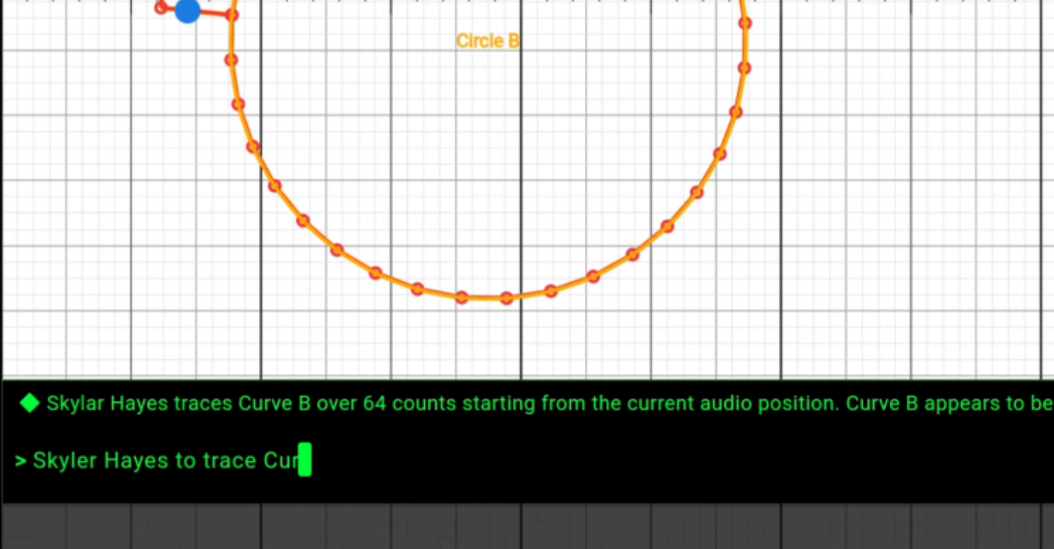
key("BackSpace")
key("BackSpace")
key("BackSpace")
key("BackSpace")
type("Lin")
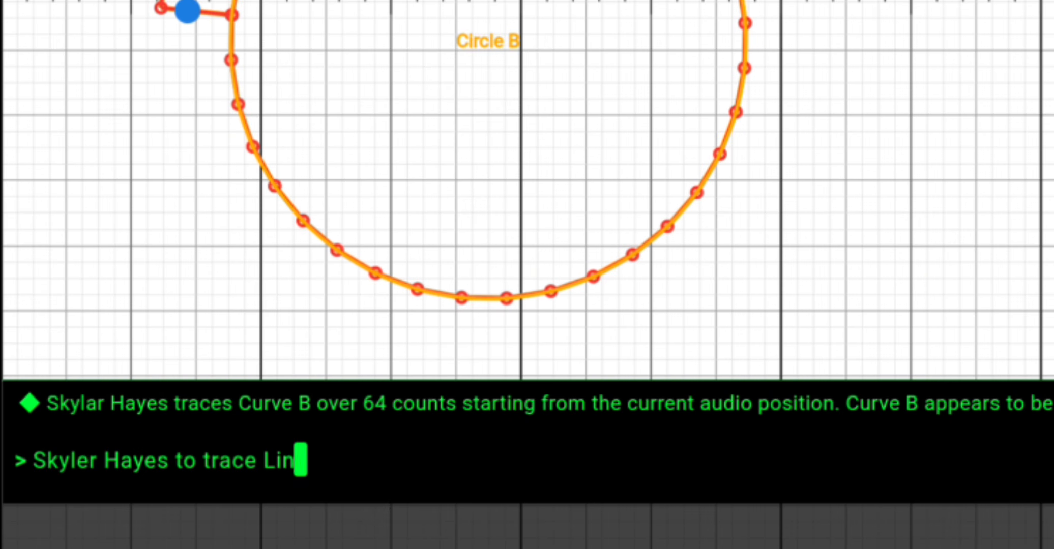
type("e B in")
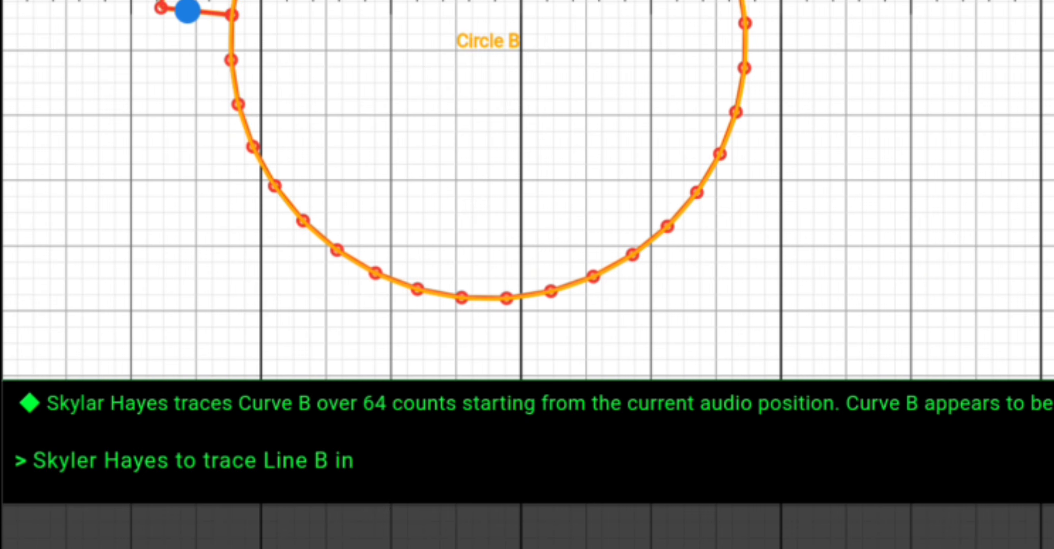
type(" 32")
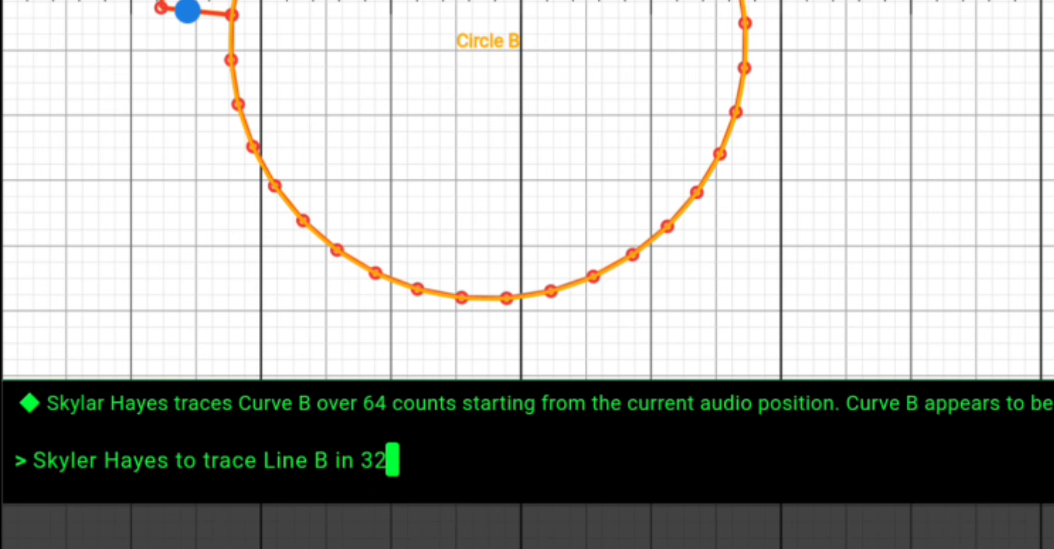
type(" counts")
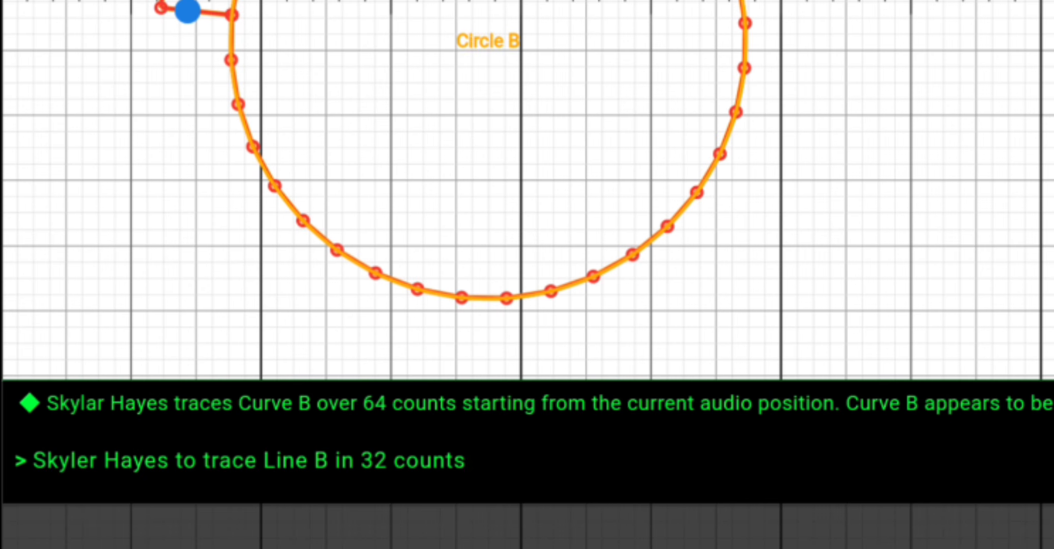
key("Return")
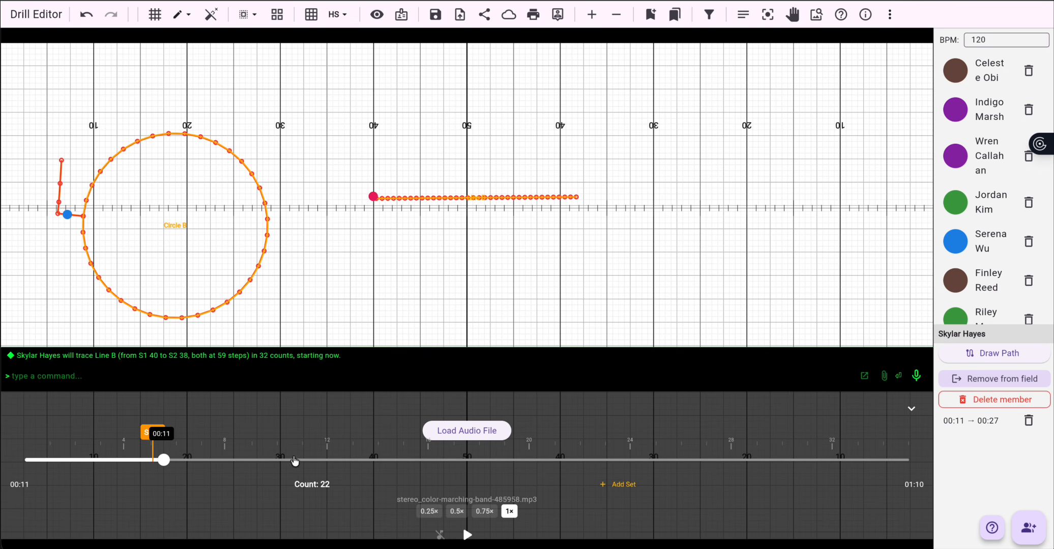
Step: Play back the red performer's line move, then hide the performer paths
left_click(466, 536)
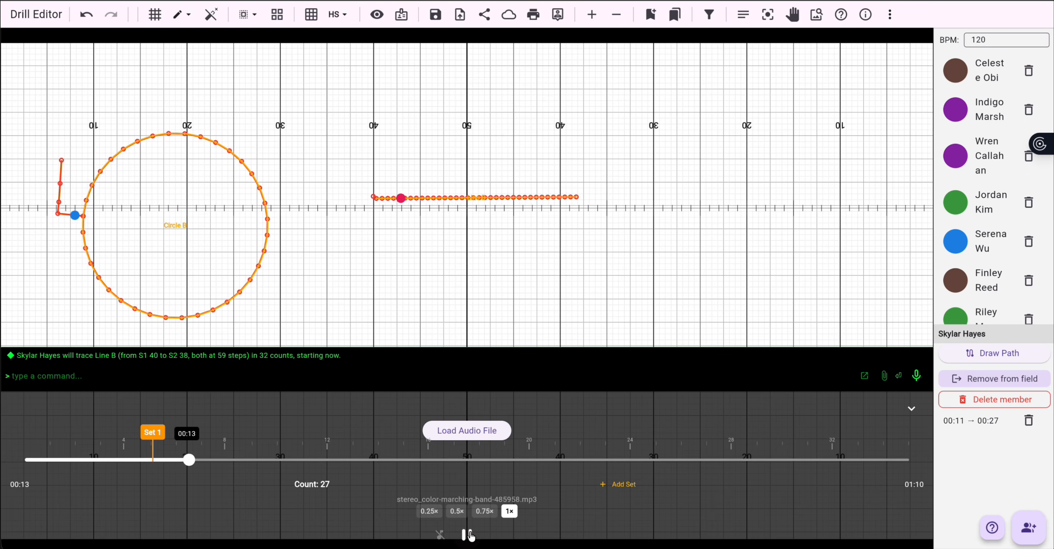
left_click(467, 535)
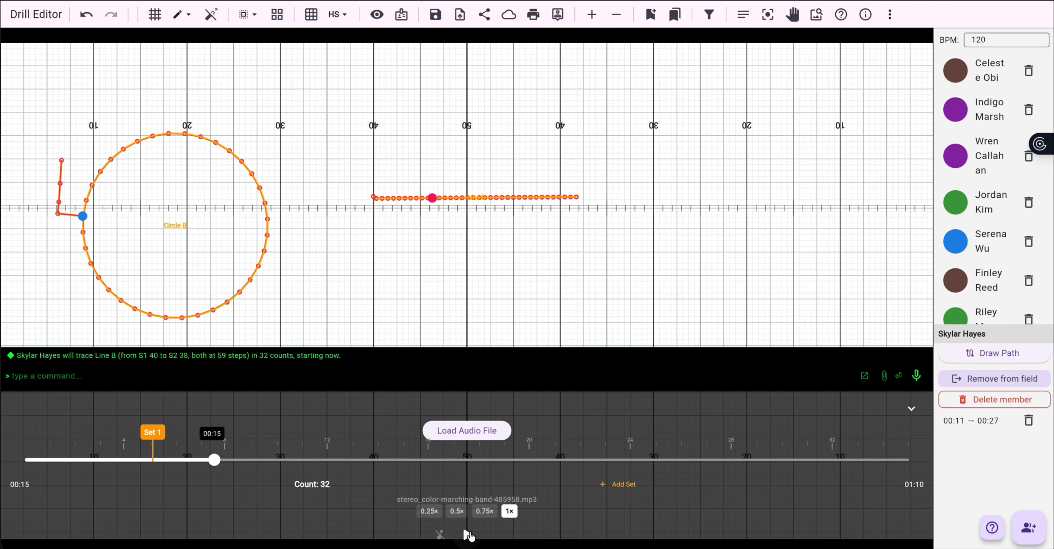
left_click(376, 15)
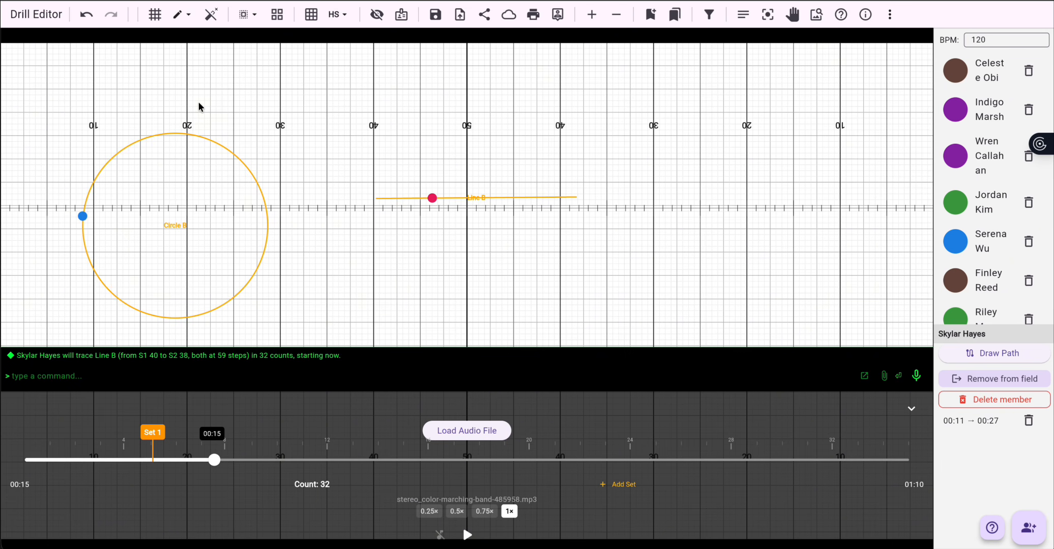
Step: Delete Circle B and Line B from the field
left_click(218, 144)
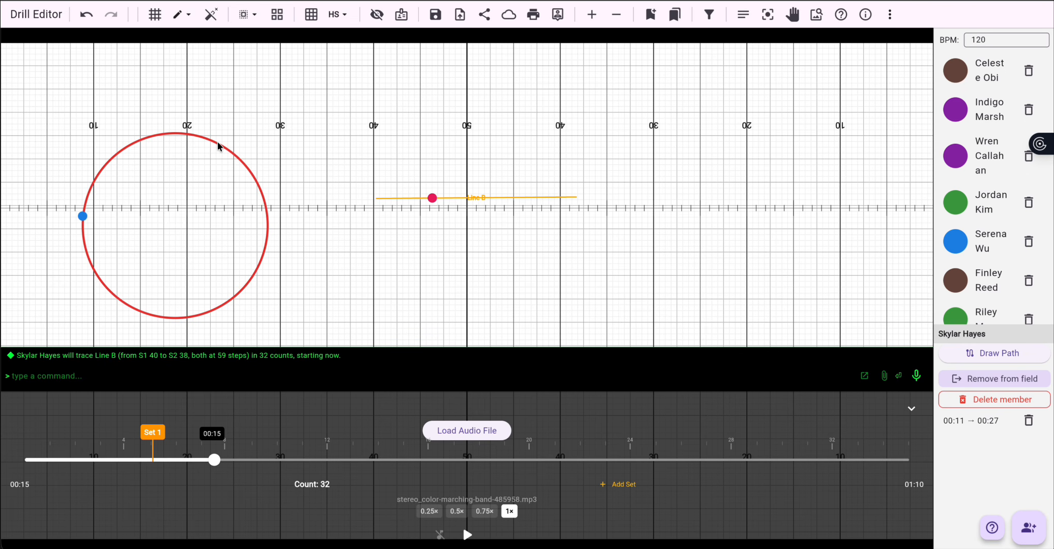
key("Delete")
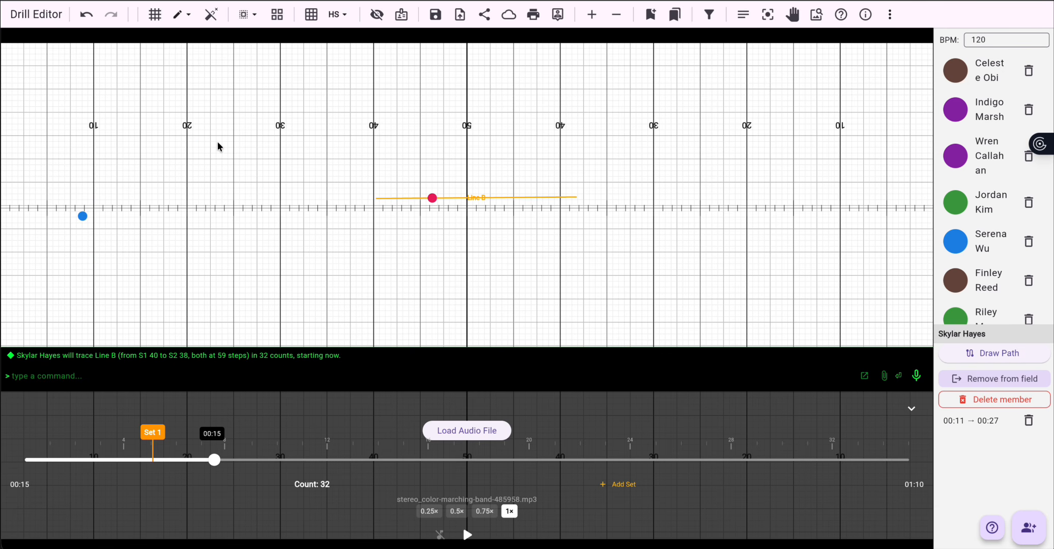
left_click(514, 199)
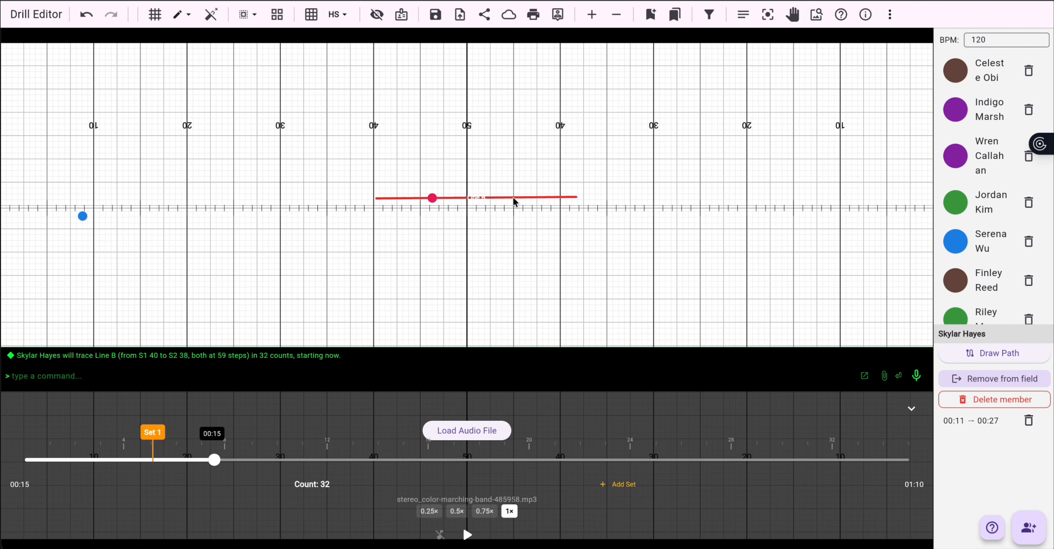
key("Delete")
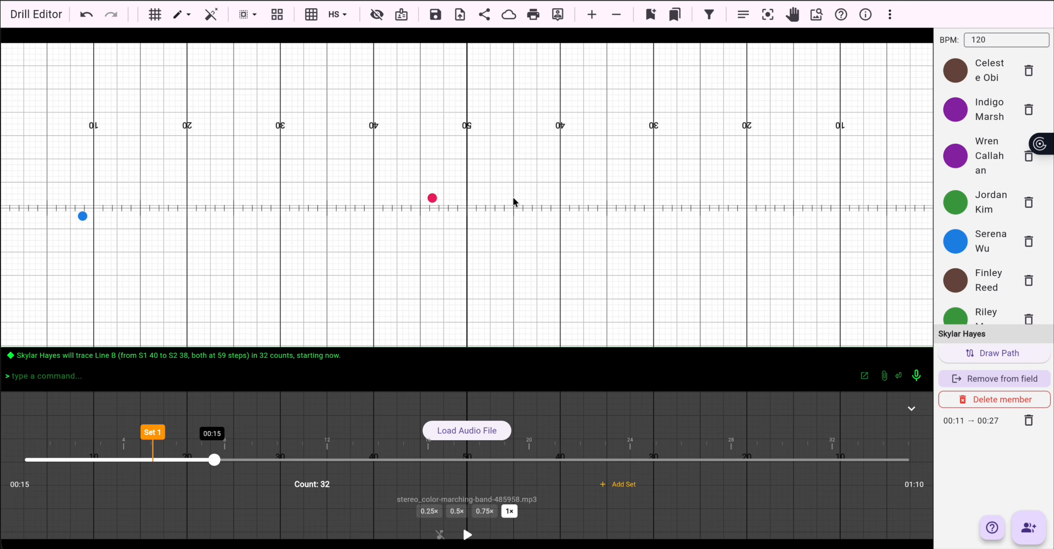
Step: Play back the drill from the start and return the playhead to 00:00
left_click(215, 461)
left_click_drag(215, 461, 34, 462)
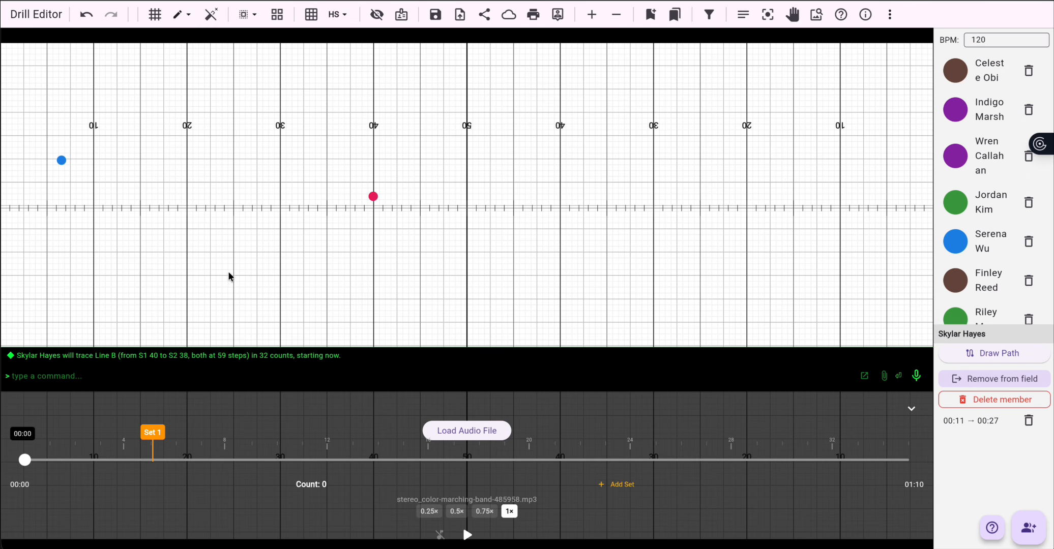
left_click(466, 534)
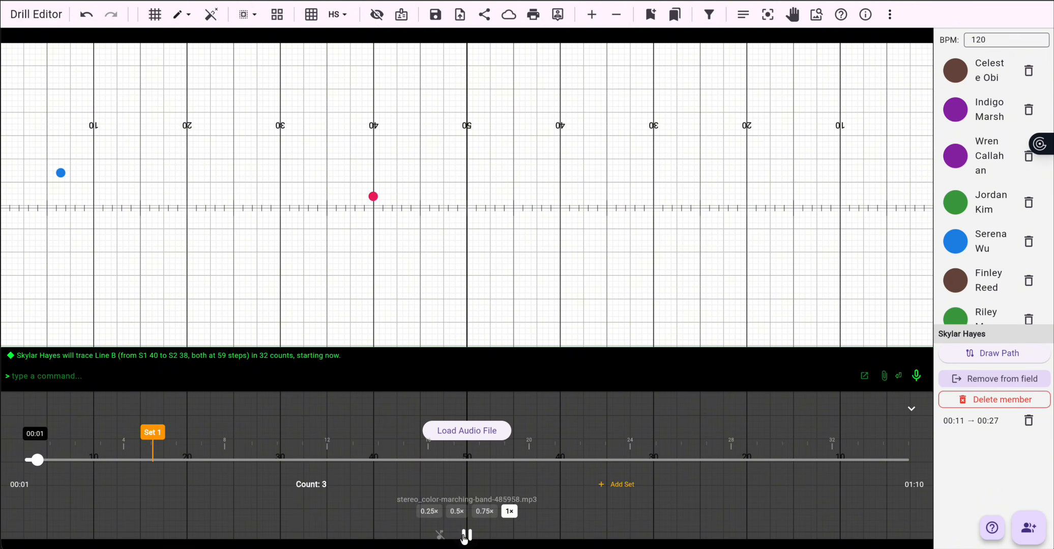
left_click(465, 535)
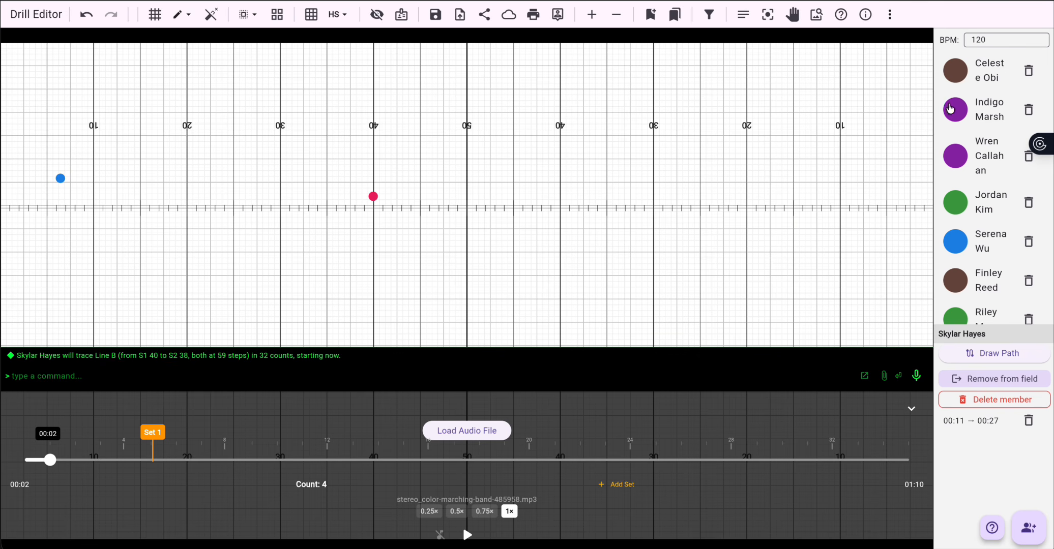
left_click(51, 461)
left_click_drag(51, 461, 35, 464)
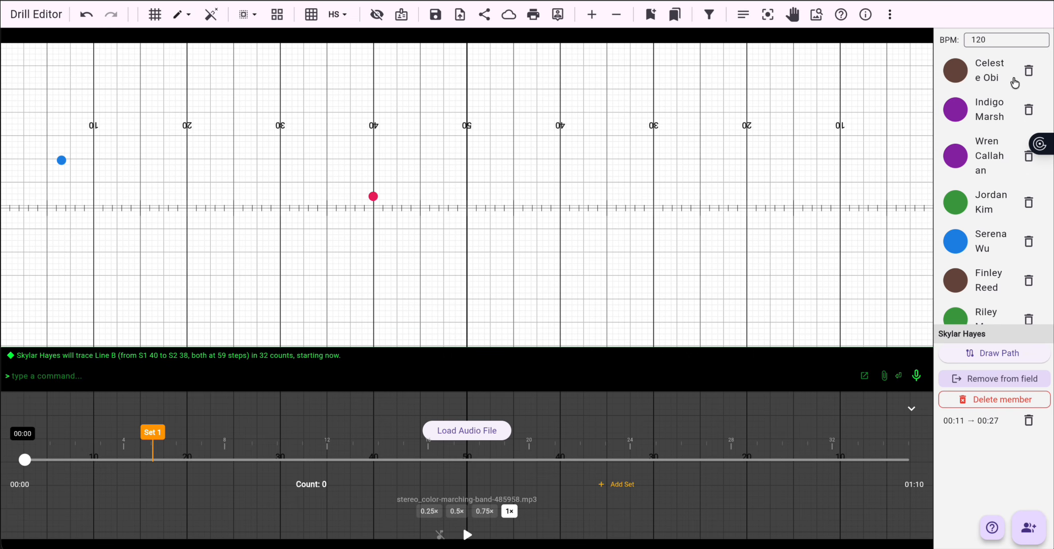
Step: Add the brown performer from the roster to the field and move it to about the side 2 43-yard line
left_click(956, 71)
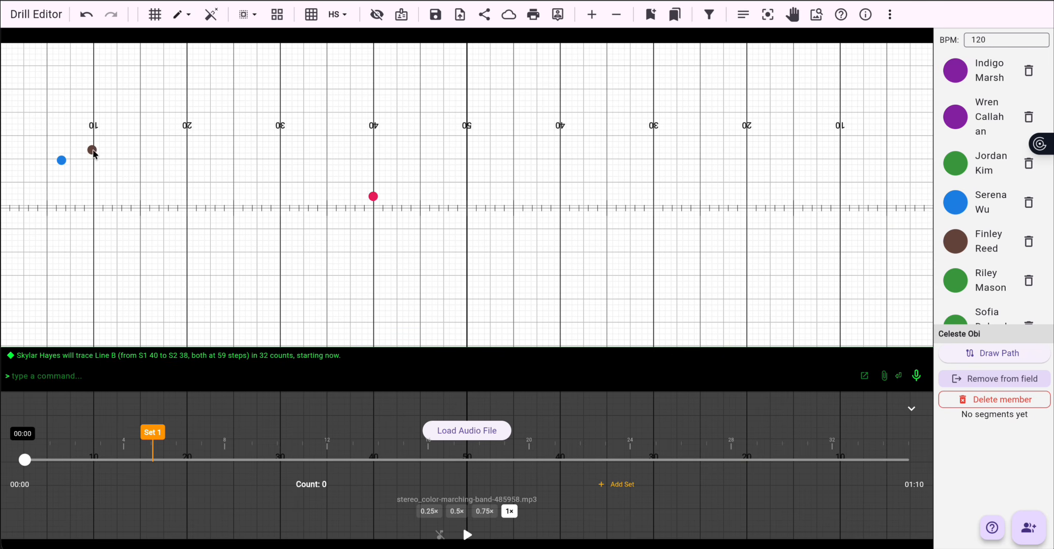
left_click(92, 151)
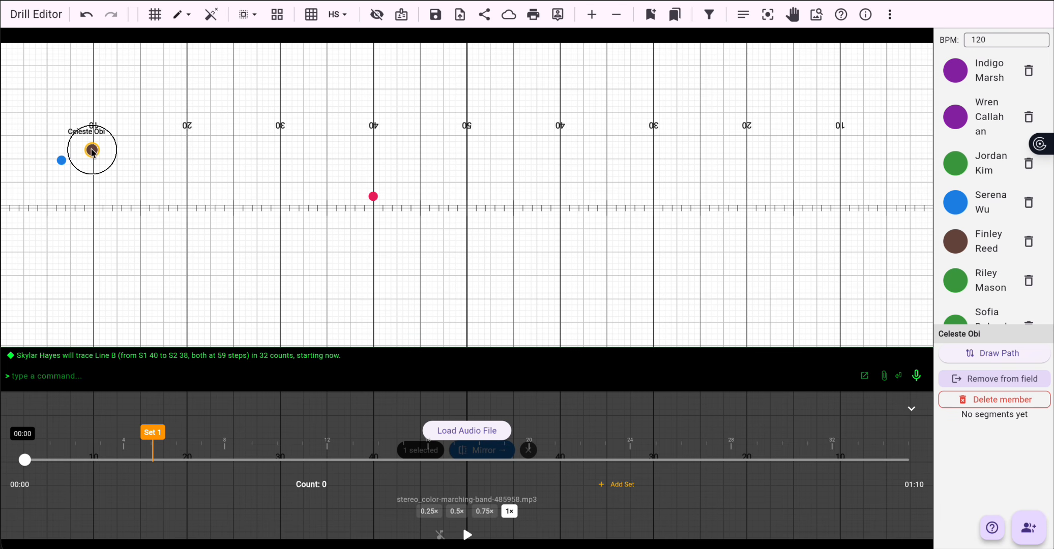
left_click_drag(92, 150, 533, 156)
left_click(693, 113)
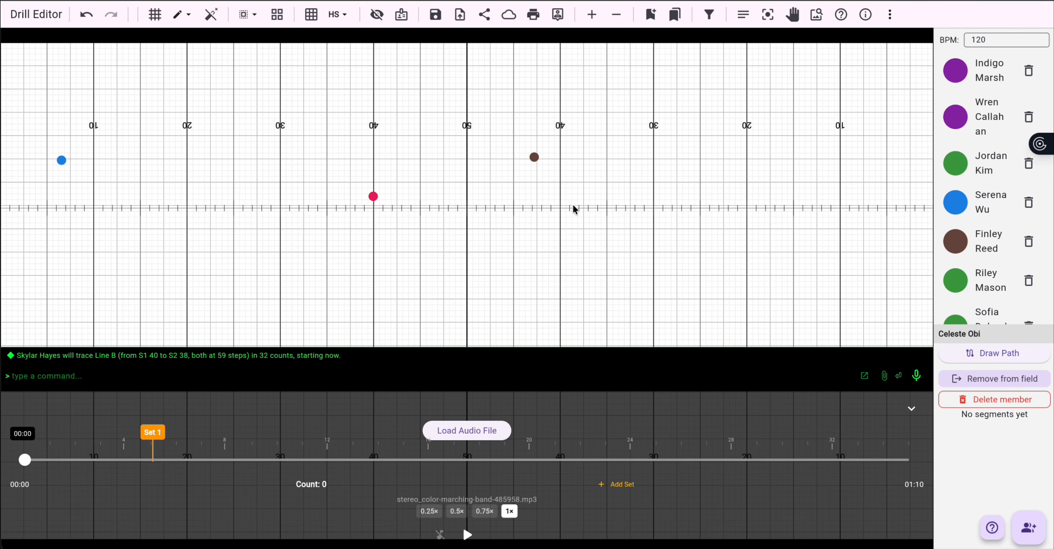